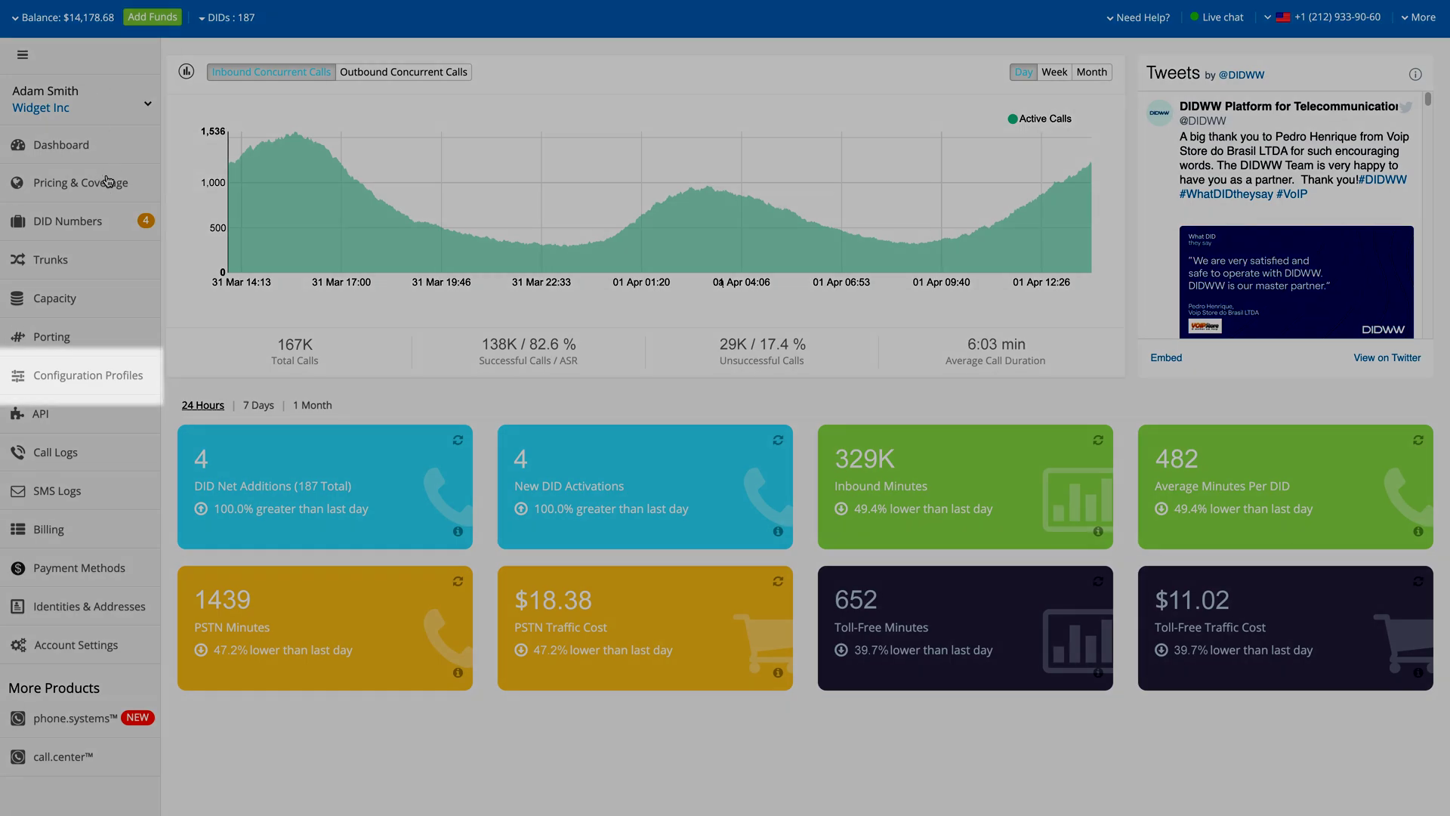
Step: Add a new configuration profile named 'North America'
{"action": "left_click", "coordinate": [114, 373]}
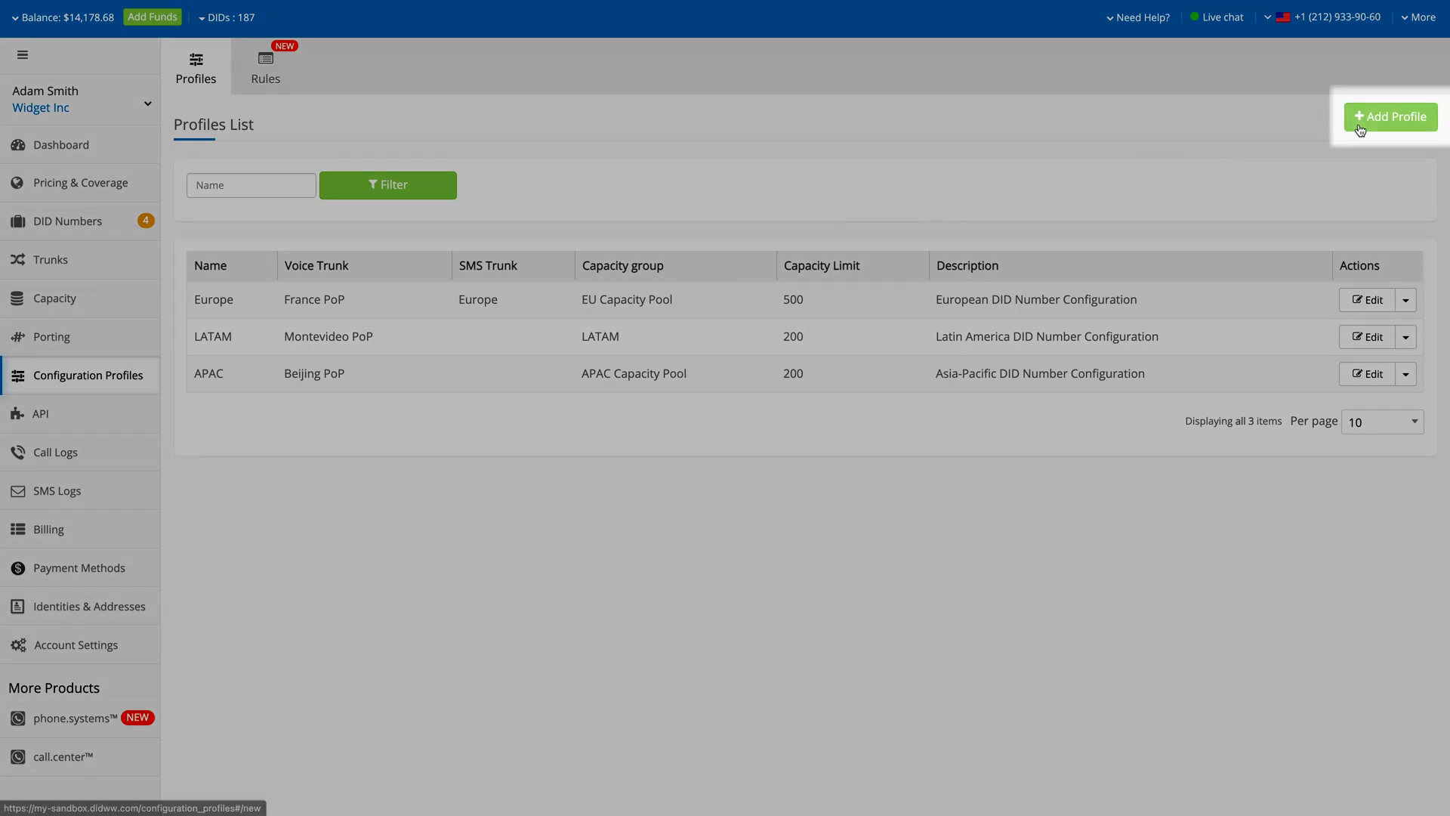
{"action": "left_click", "coordinate": [1362, 124]}
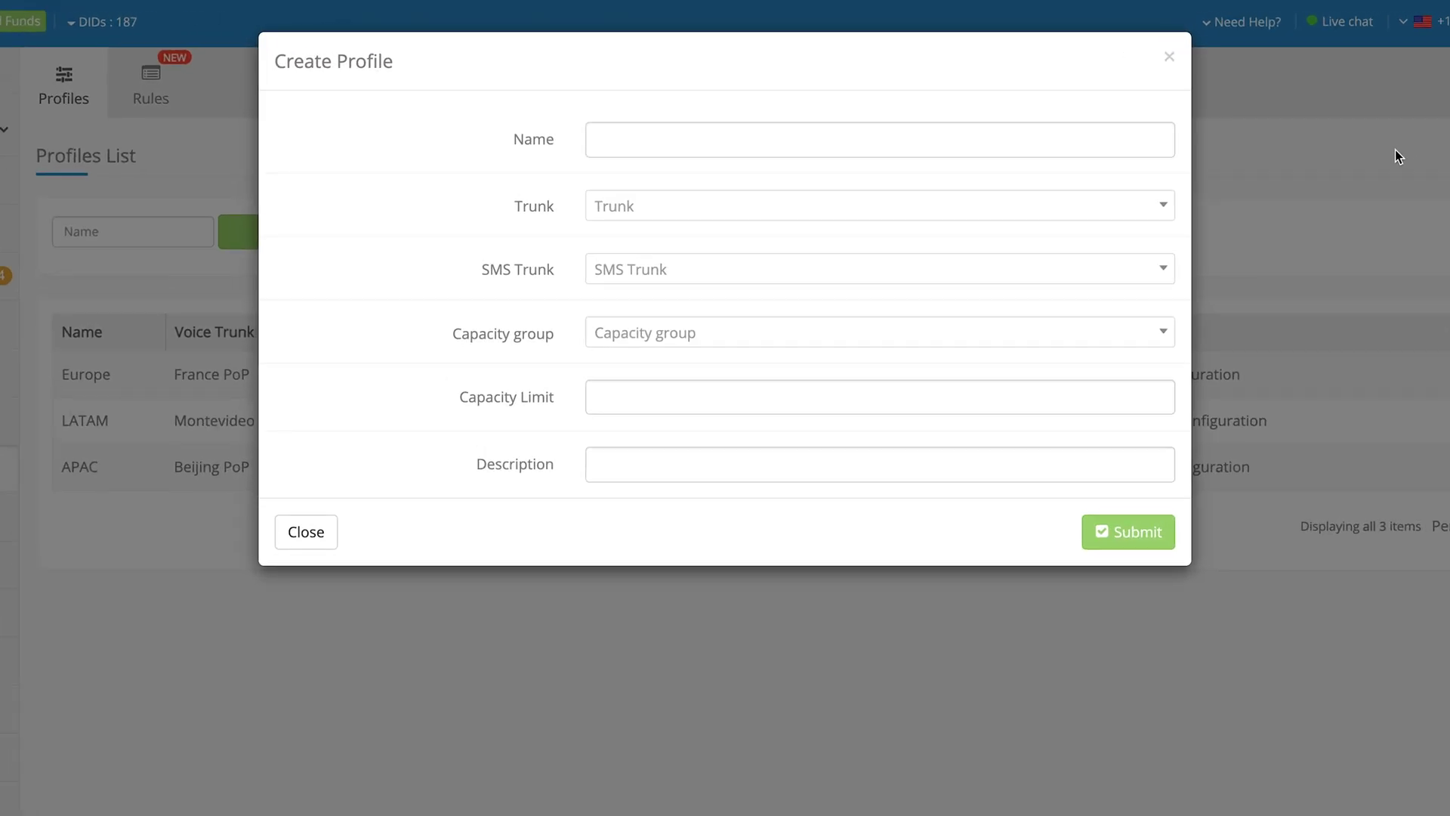
{"action": "left_click", "coordinate": [1129, 144]}
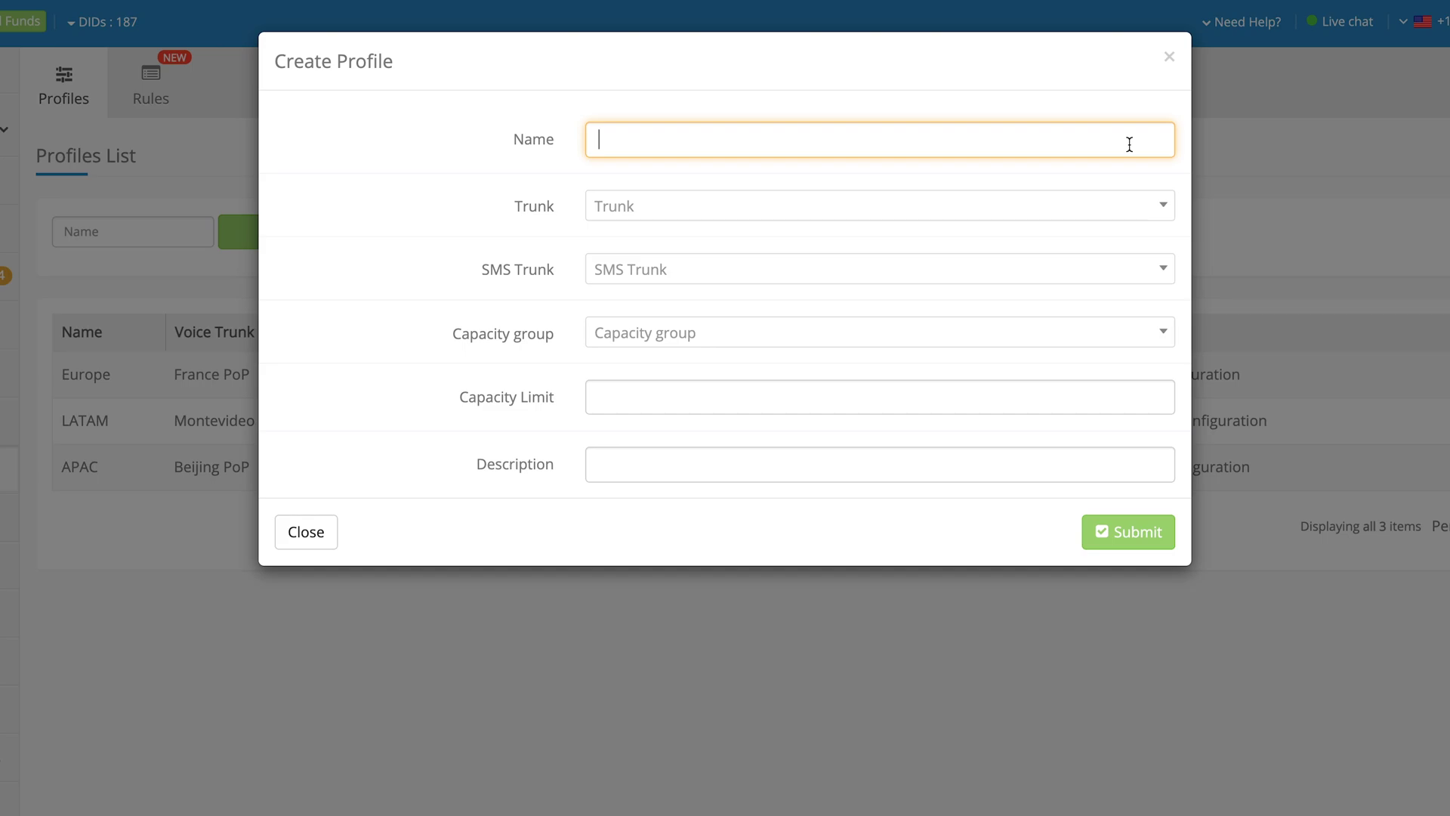
{"action": "type", "text": "North America"}
Step: Set the profile's voice trunk to North America PoPs
{"action": "left_click", "coordinate": [1075, 206]}
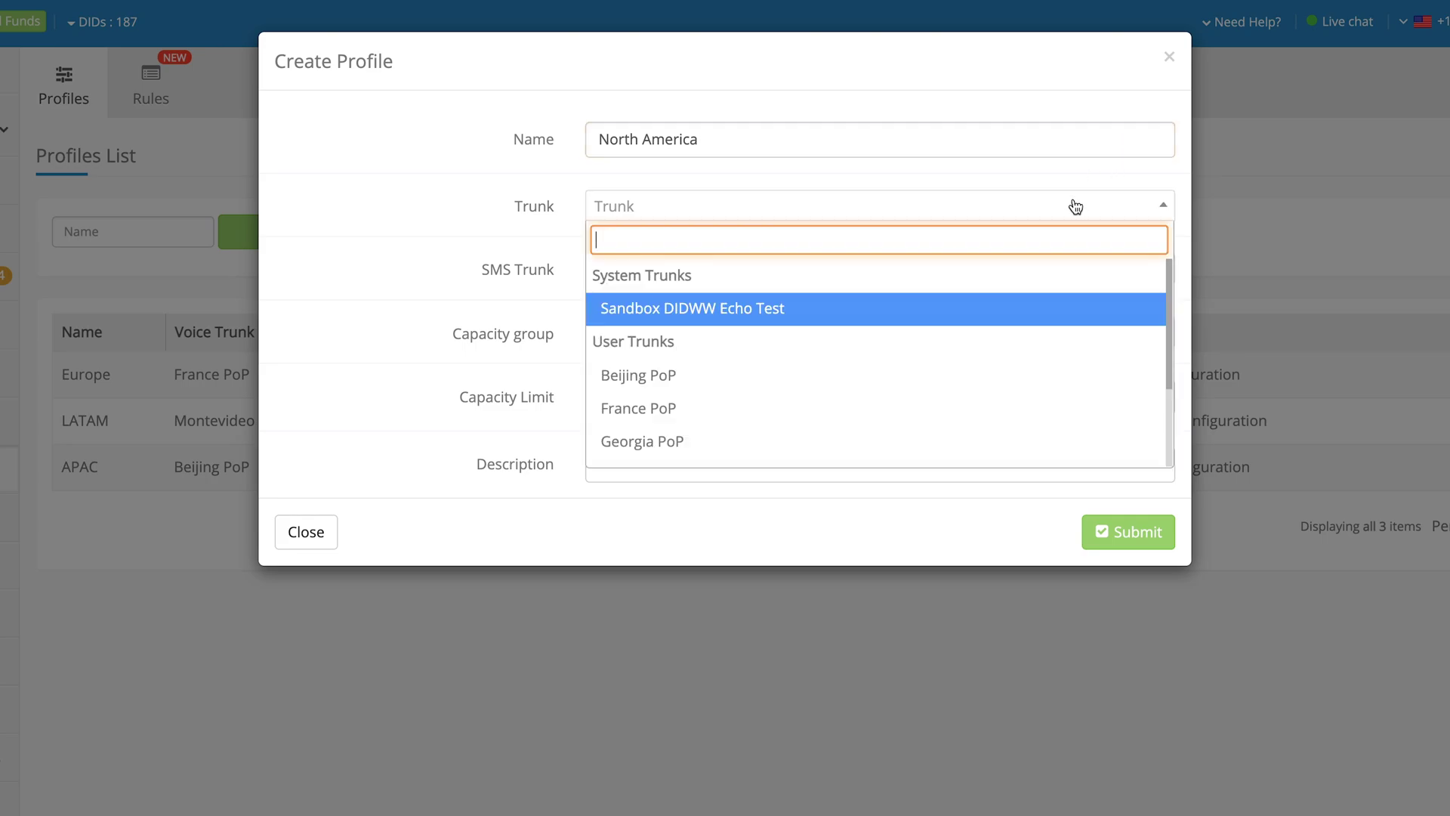
{"action": "scroll", "coordinate": [1044, 333], "scroll_direction": "down", "scroll_amount": 1}
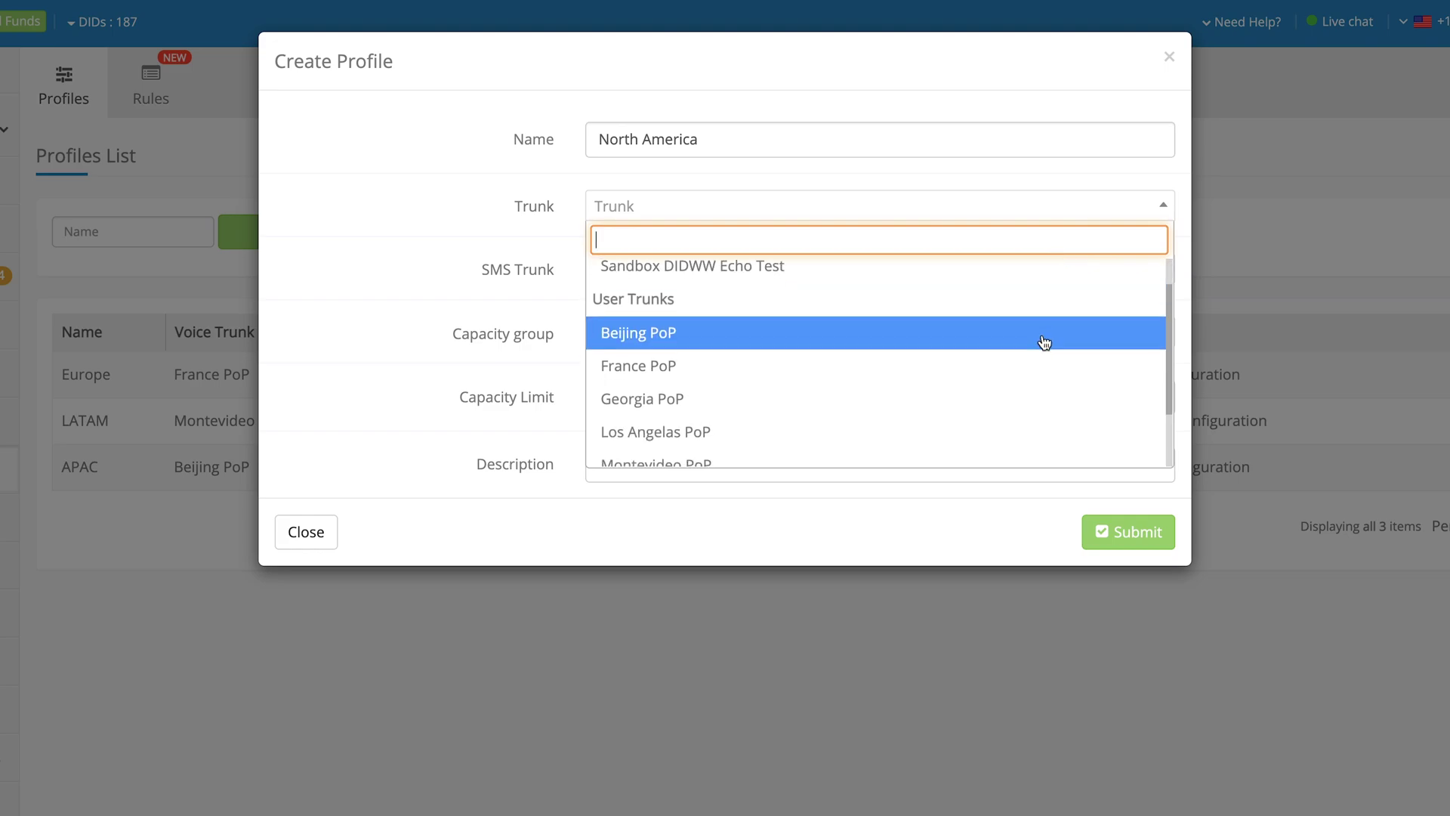
{"action": "scroll", "coordinate": [1044, 341], "scroll_direction": "down", "scroll_amount": 3}
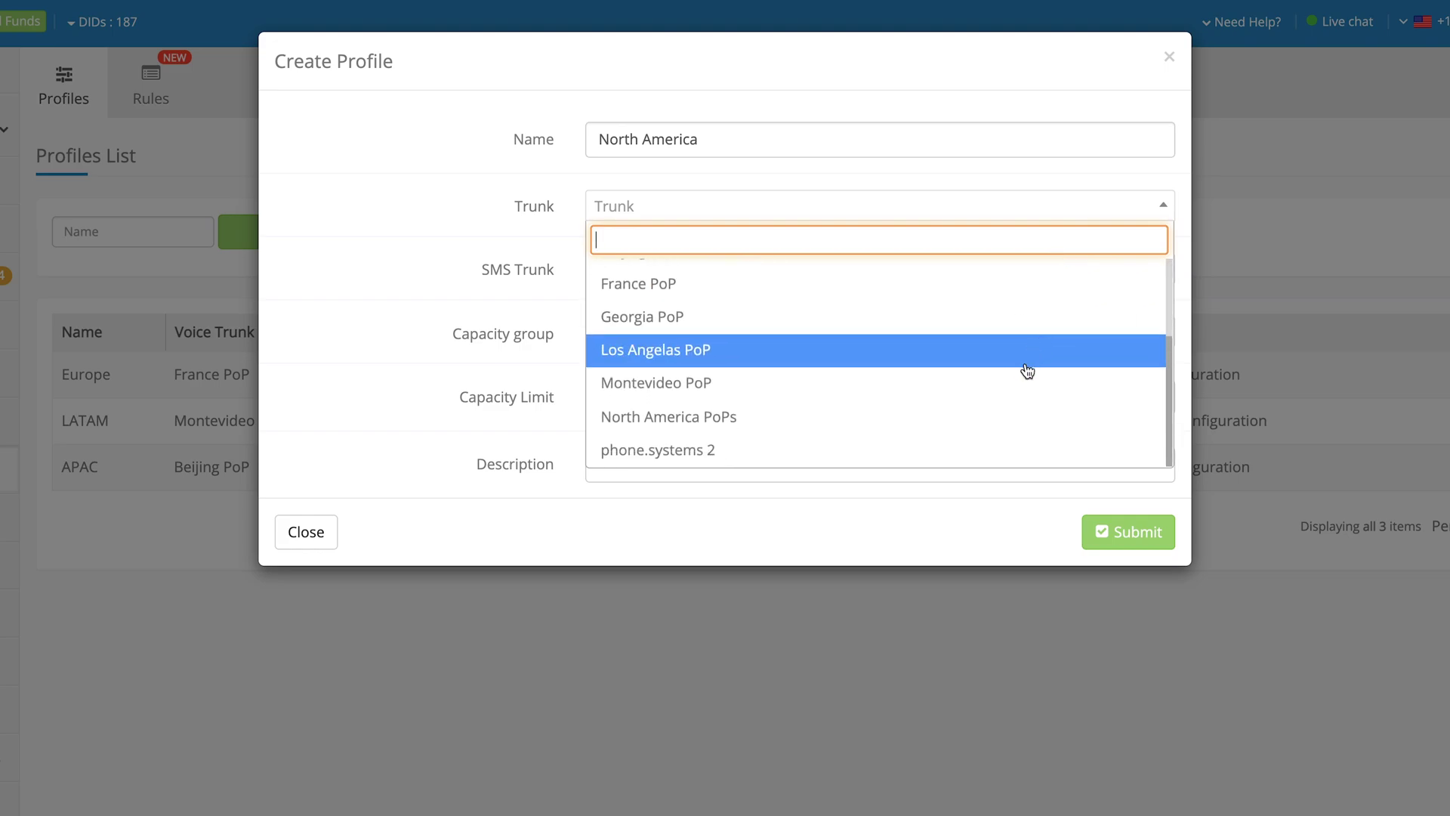
{"action": "left_click", "coordinate": [1013, 414]}
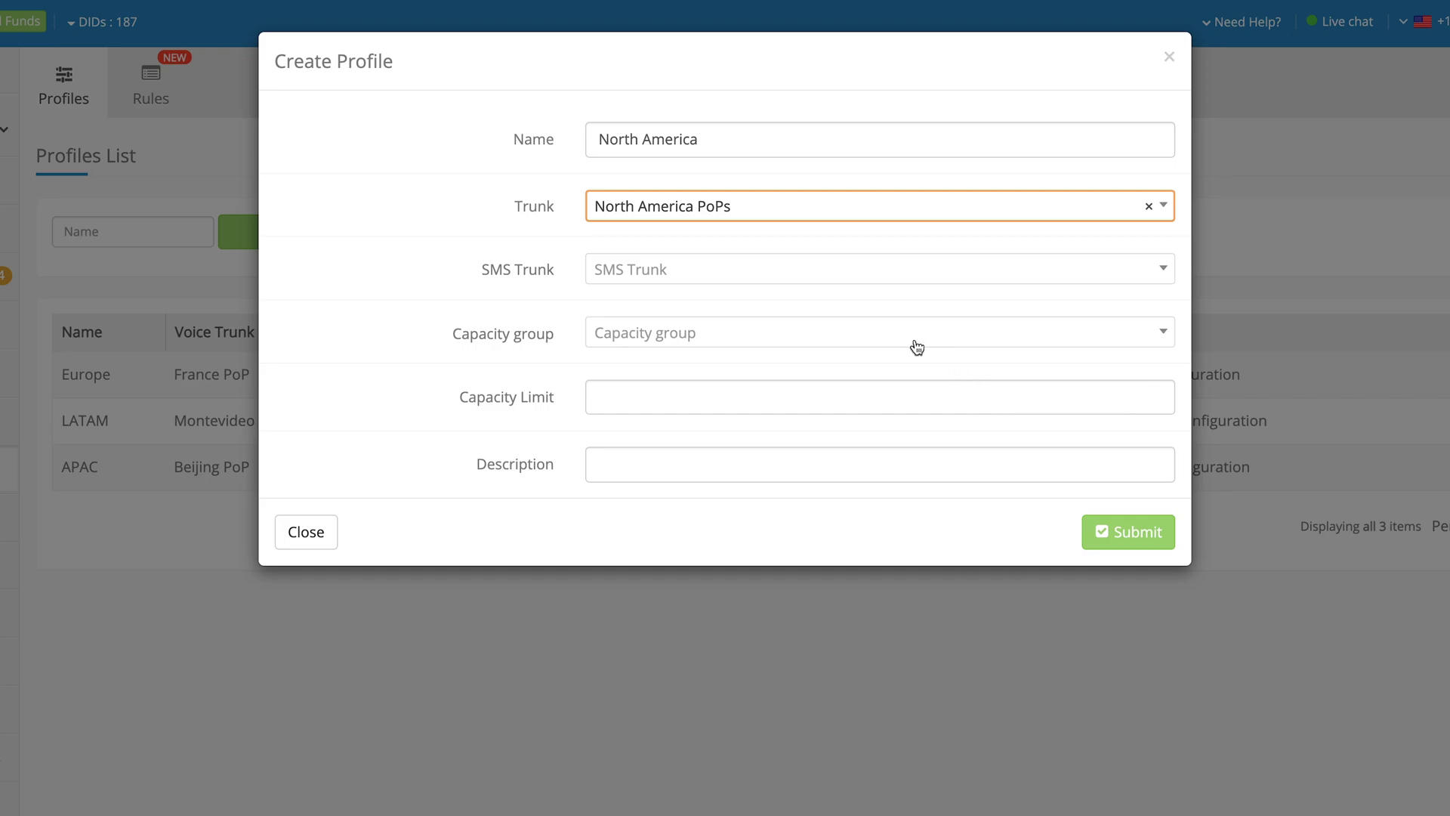
Step: Set the SMS trunk to NA and the capacity group to North America Capacity Pool
{"action": "left_click", "coordinate": [828, 278]}
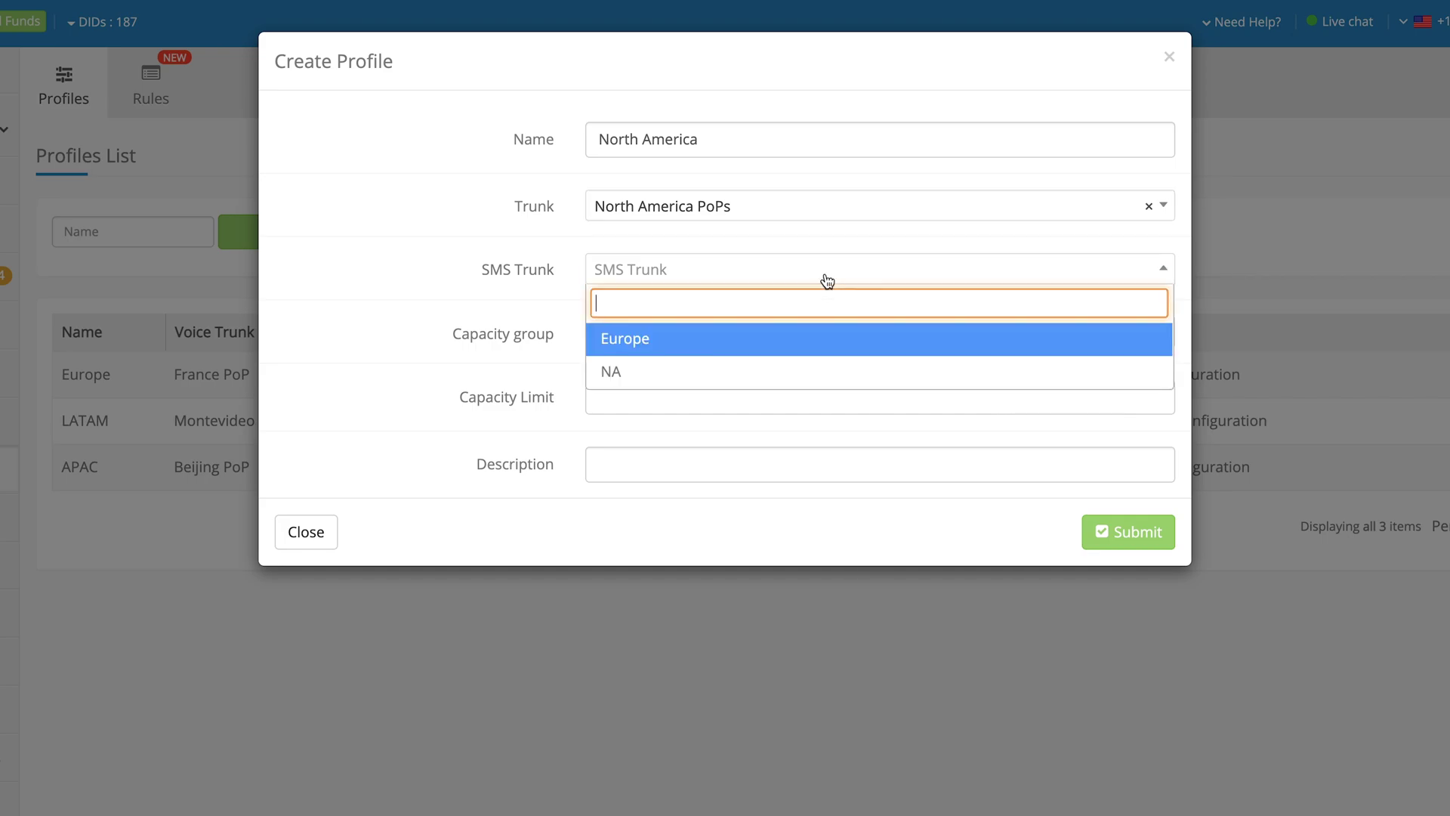
{"action": "left_click", "coordinate": [798, 360]}
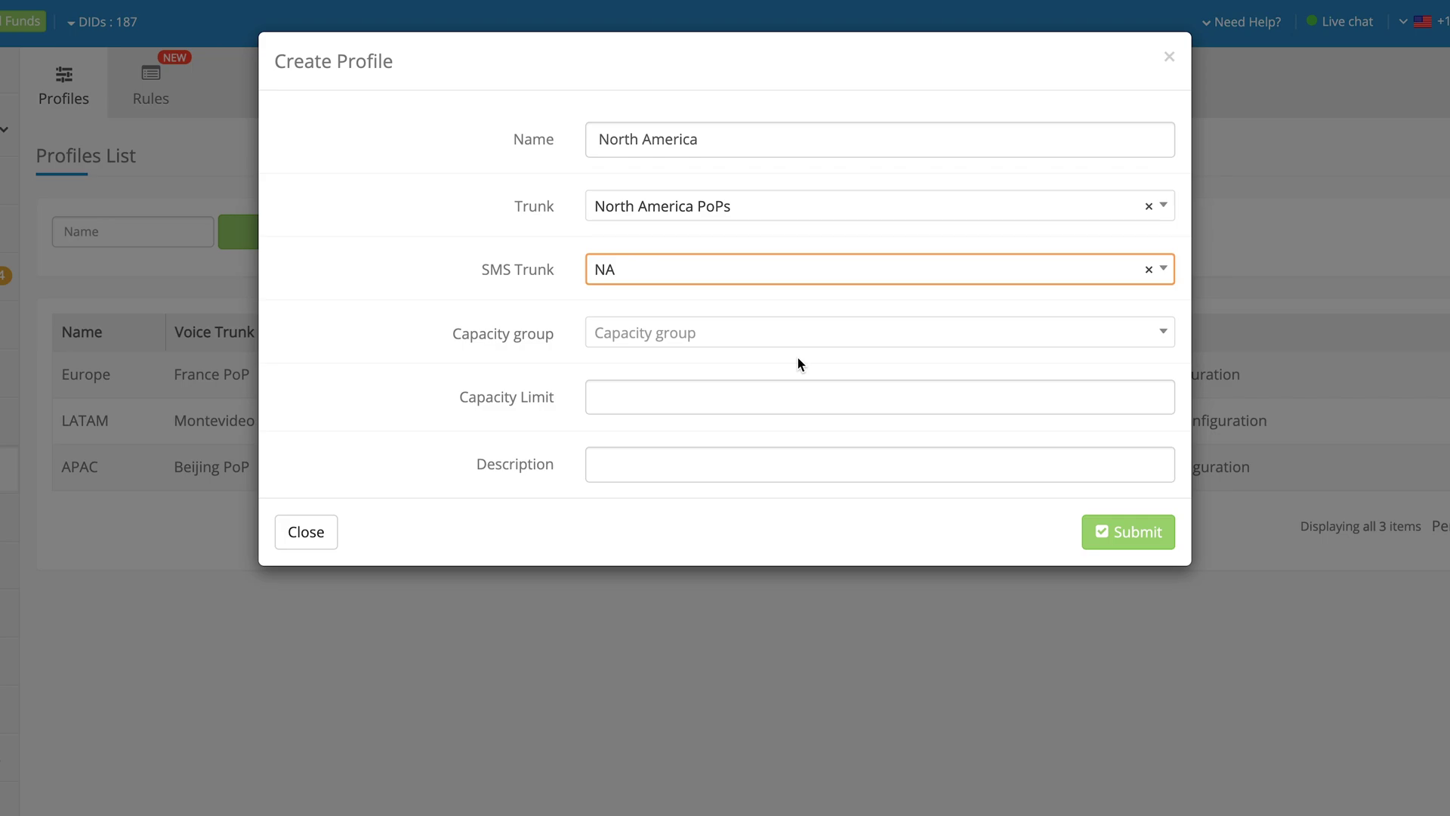
{"action": "left_click", "coordinate": [799, 344]}
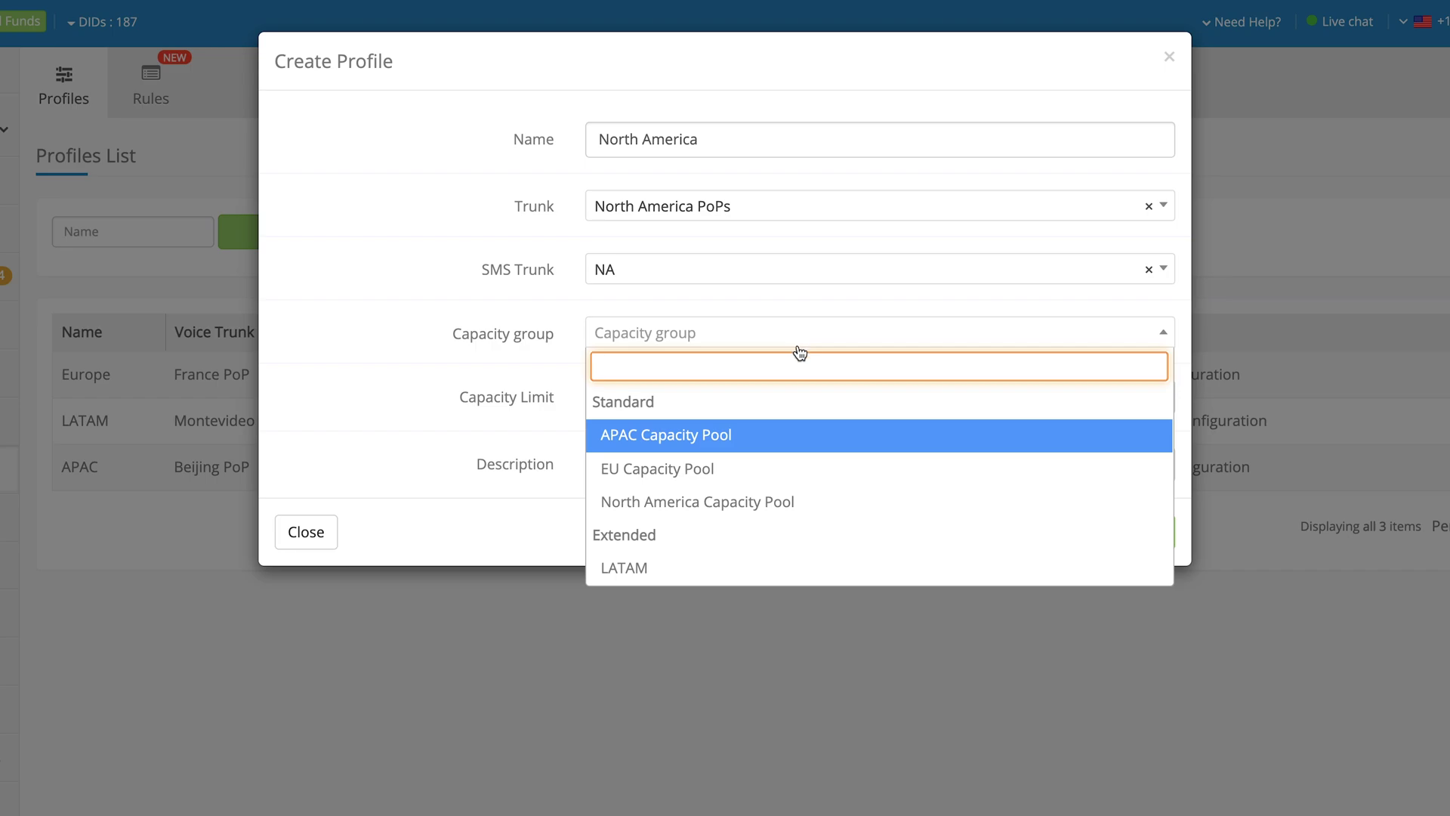
{"action": "left_click", "coordinate": [745, 493]}
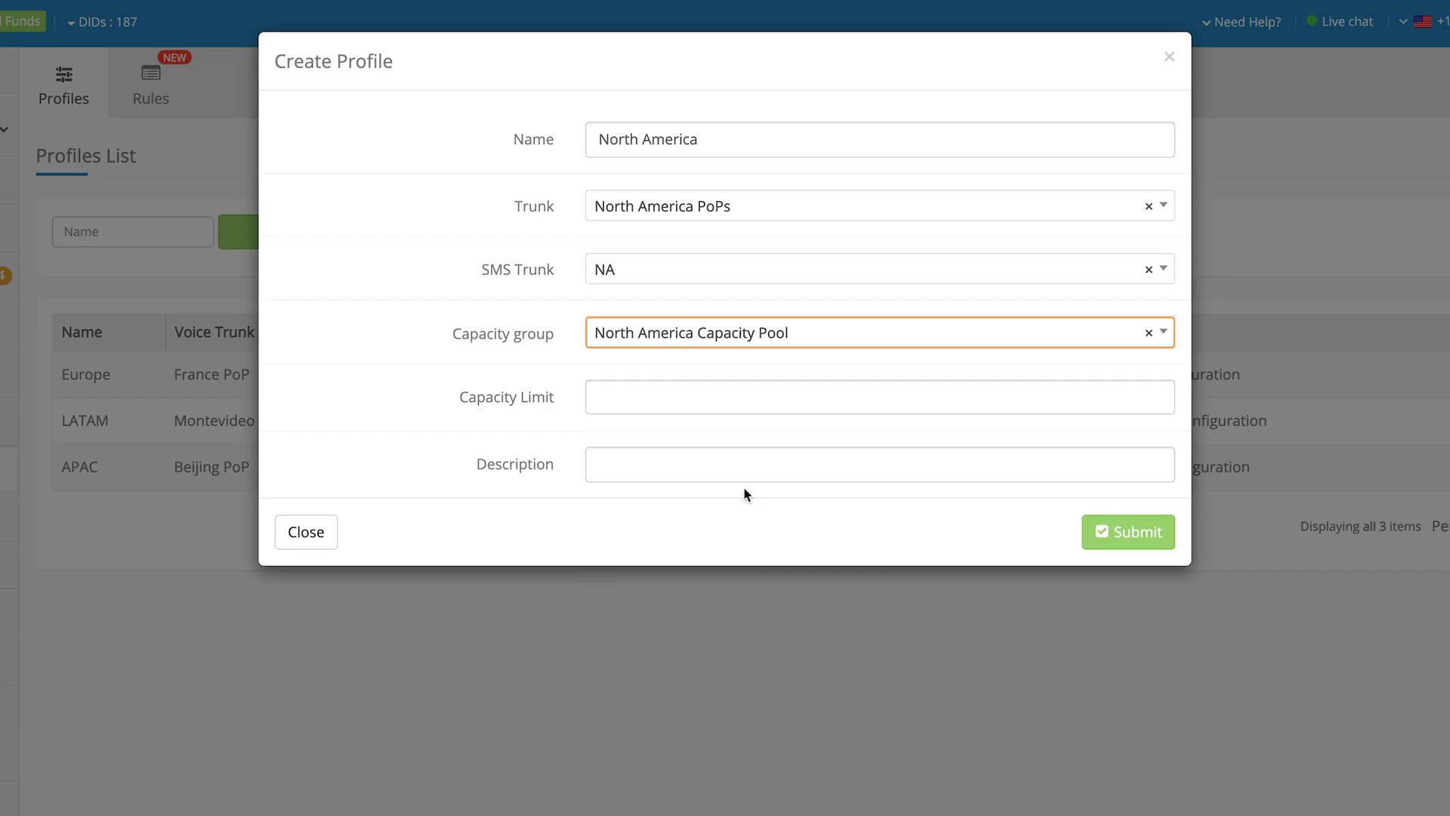
Step: Enter capacity limit 1000 and description 'North America DID Number Configuration'
{"action": "left_click", "coordinate": [700, 397]}
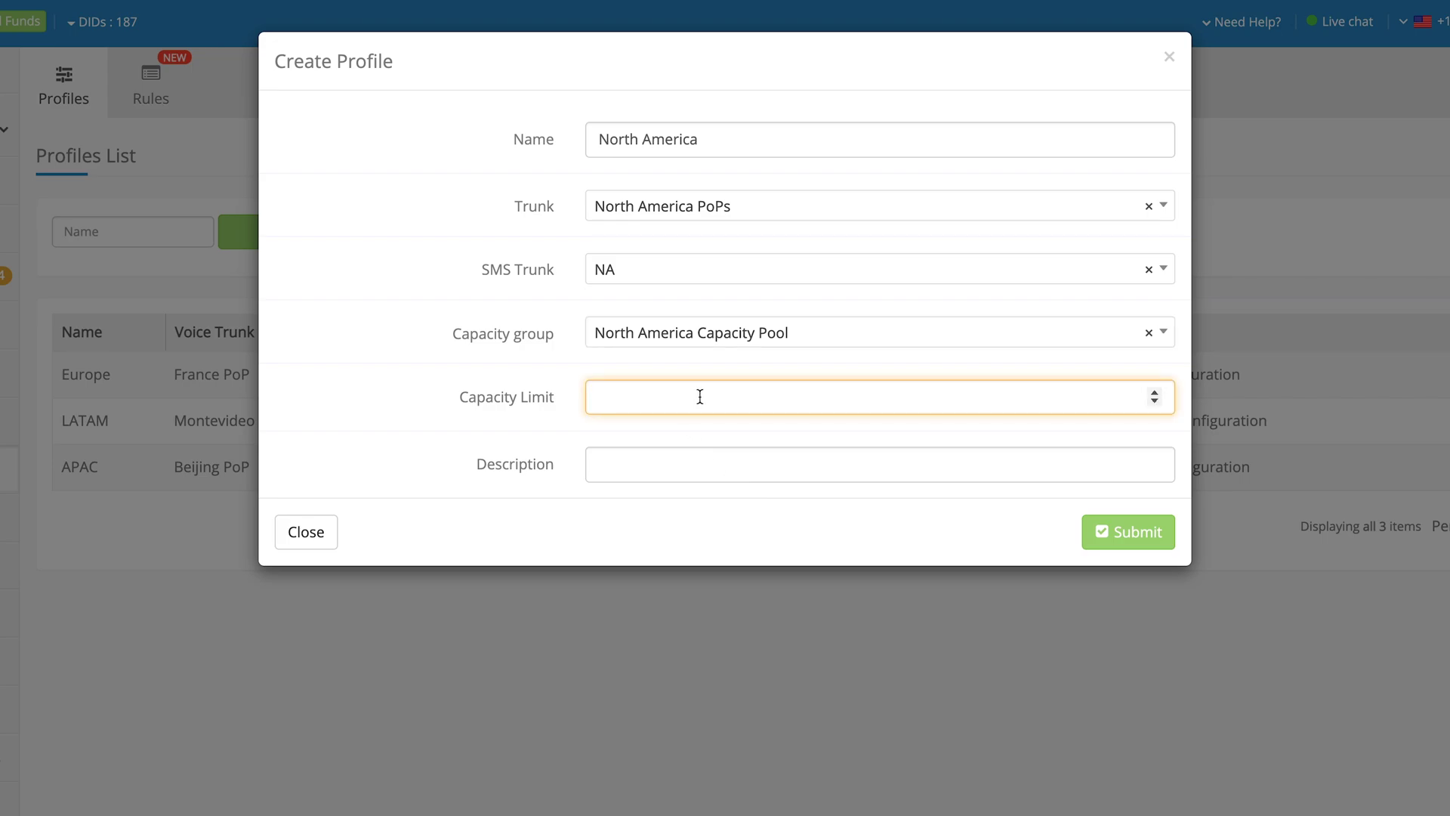
{"action": "type", "text": "1000"}
{"action": "left_click", "coordinate": [713, 458]}
{"action": "type", "text": "North America DID Nu"}
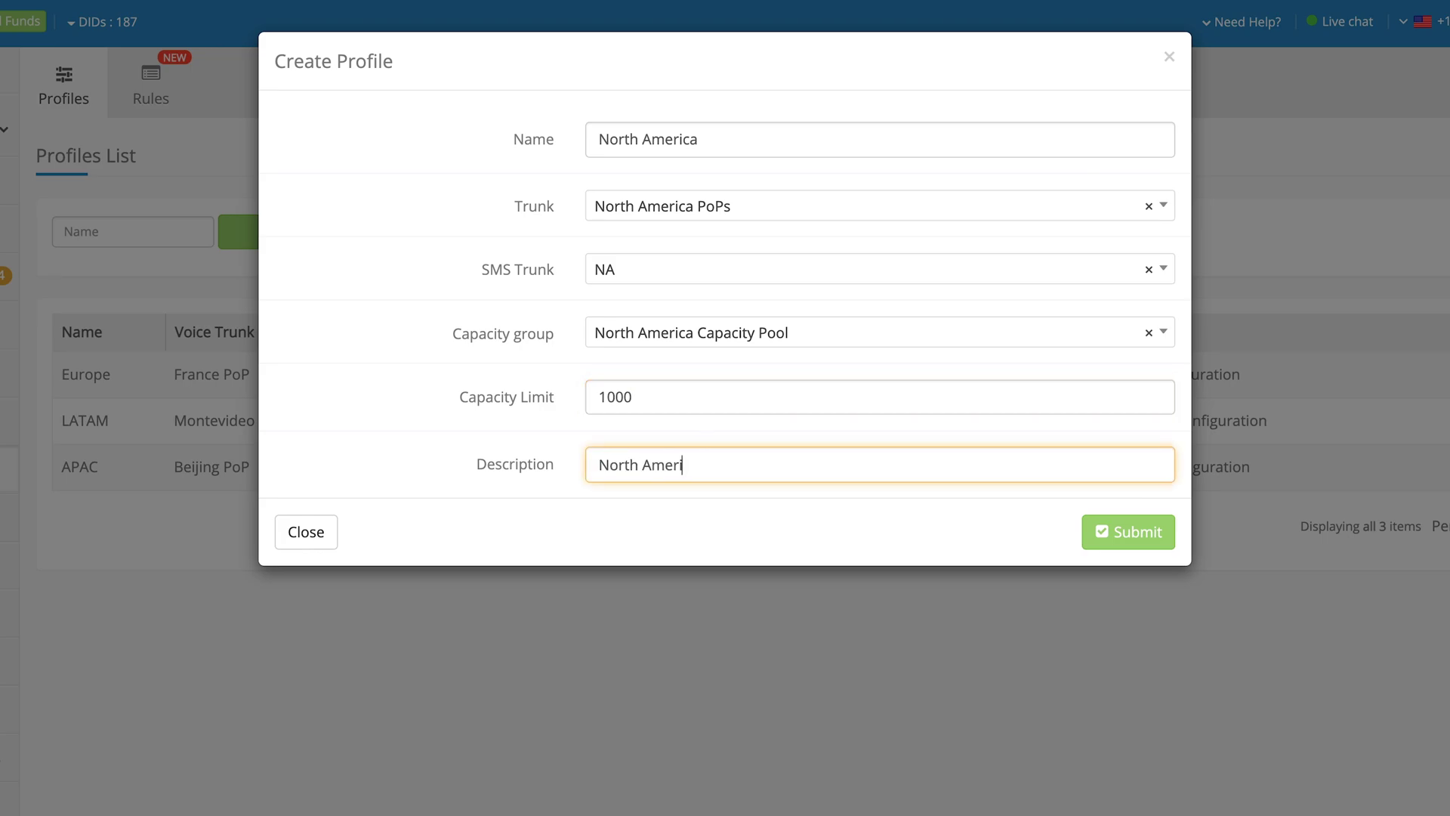
{"action": "type", "text": "mber Configuration"}
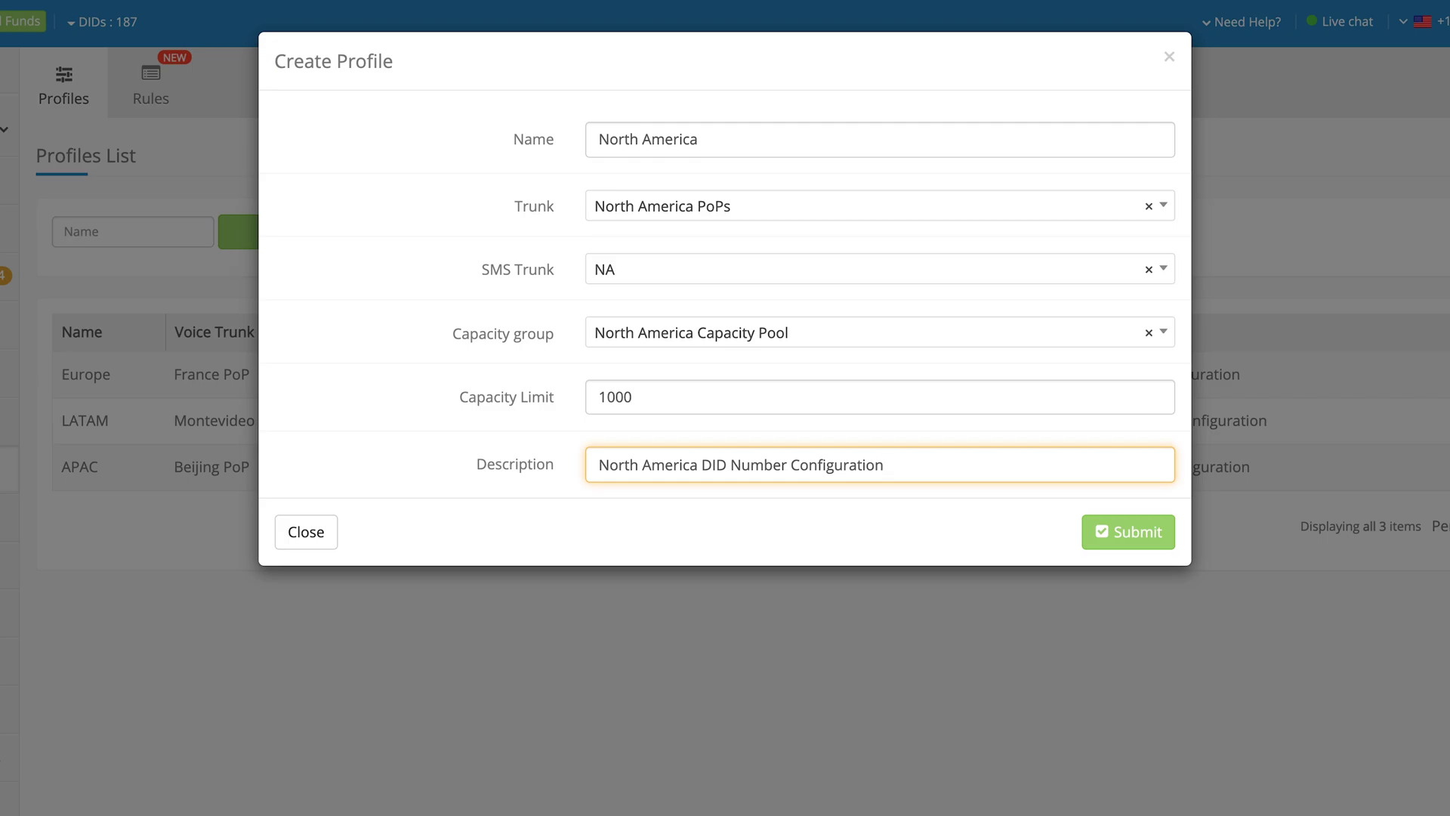
Step: Submit the North America profile, then switch to the configuration Rules list
{"action": "left_click", "coordinate": [1100, 532]}
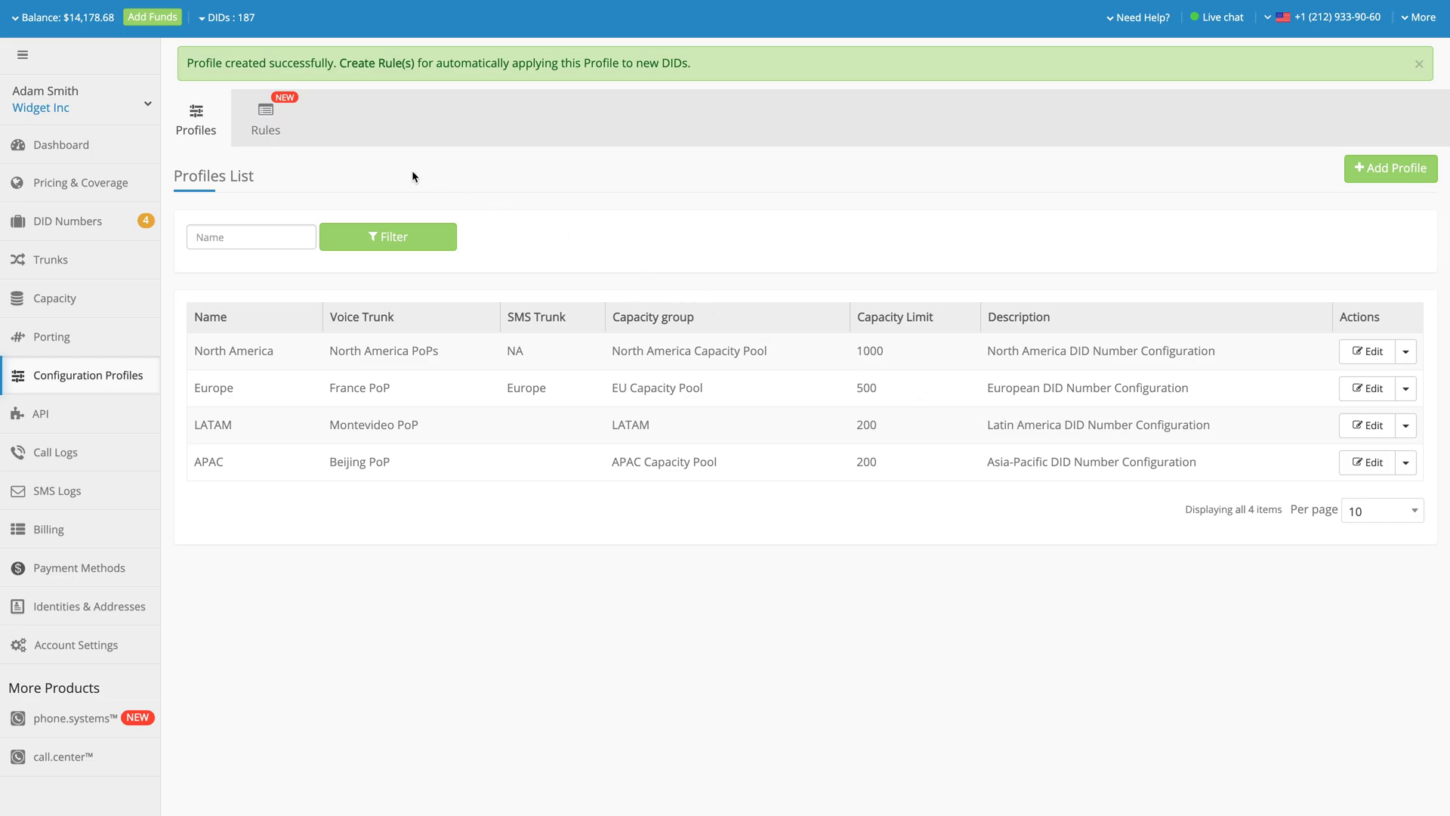
{"action": "left_click", "coordinate": [274, 118]}
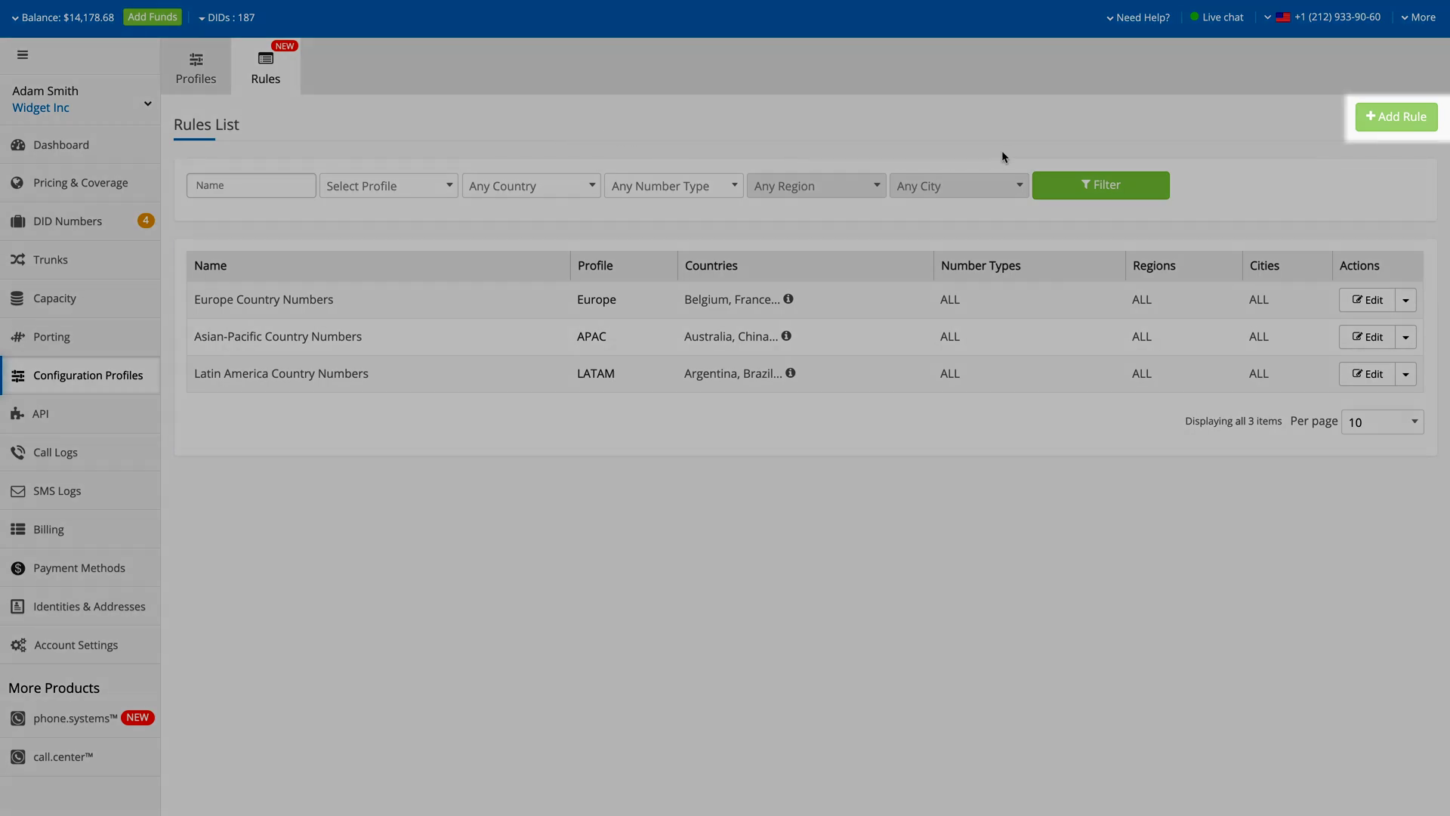
Step: Begin a new rule named 'North America' that uses the North America profile
{"action": "left_click", "coordinate": [1394, 120]}
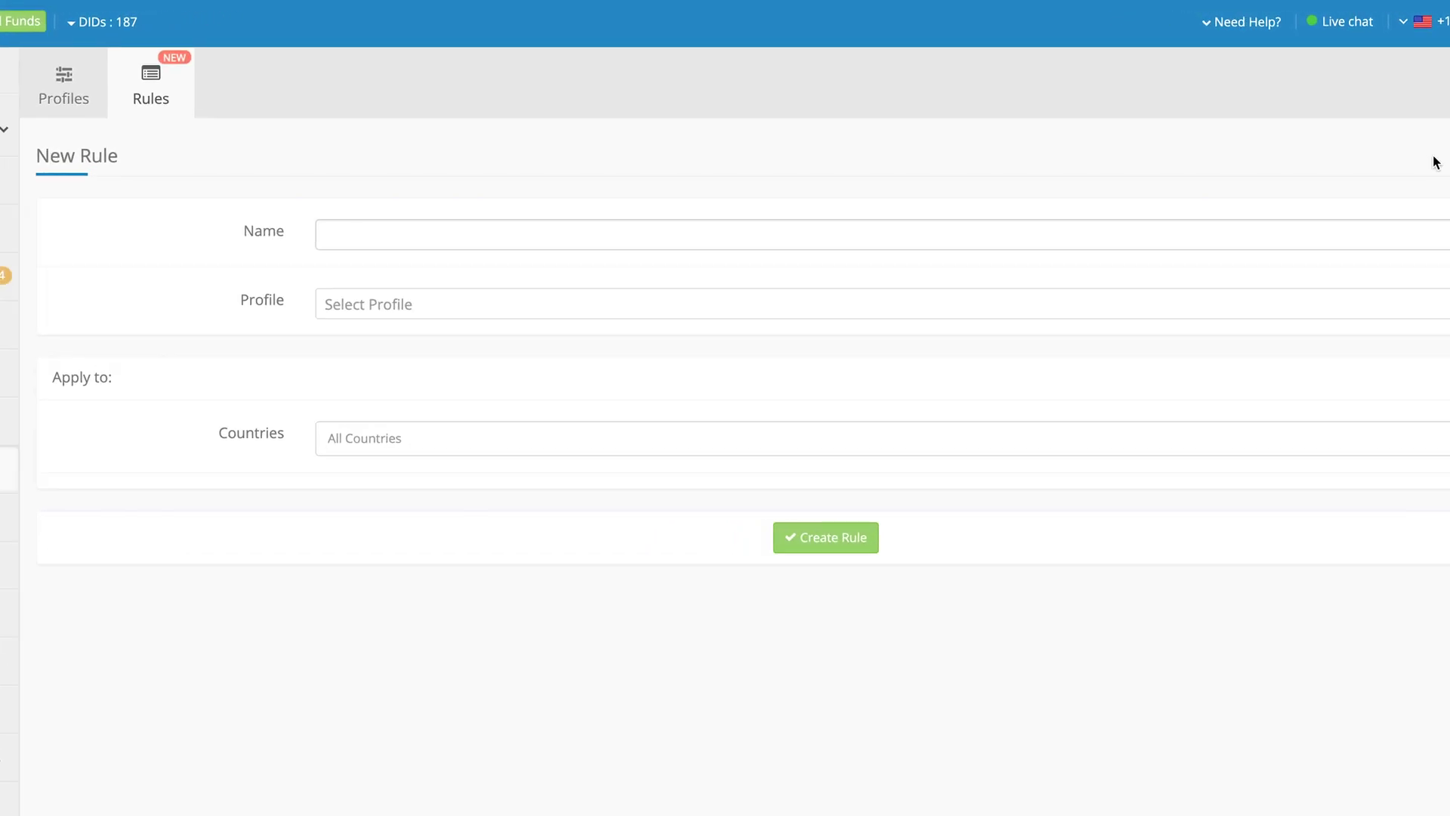
{"action": "left_click", "coordinate": [1042, 228]}
{"action": "type", "text": "N"}
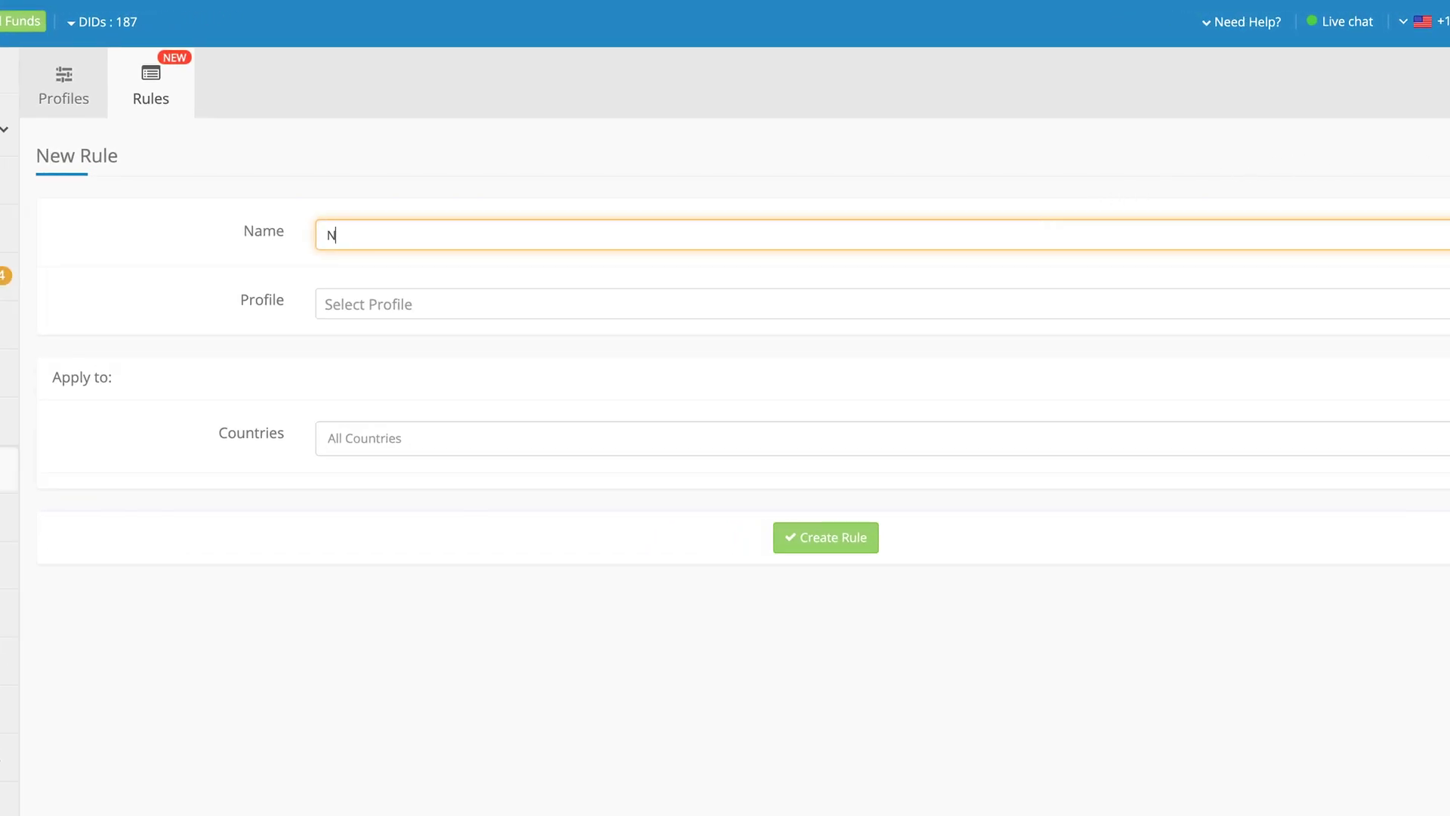
{"action": "type", "text": "orth America"}
{"action": "left_click", "coordinate": [919, 303]}
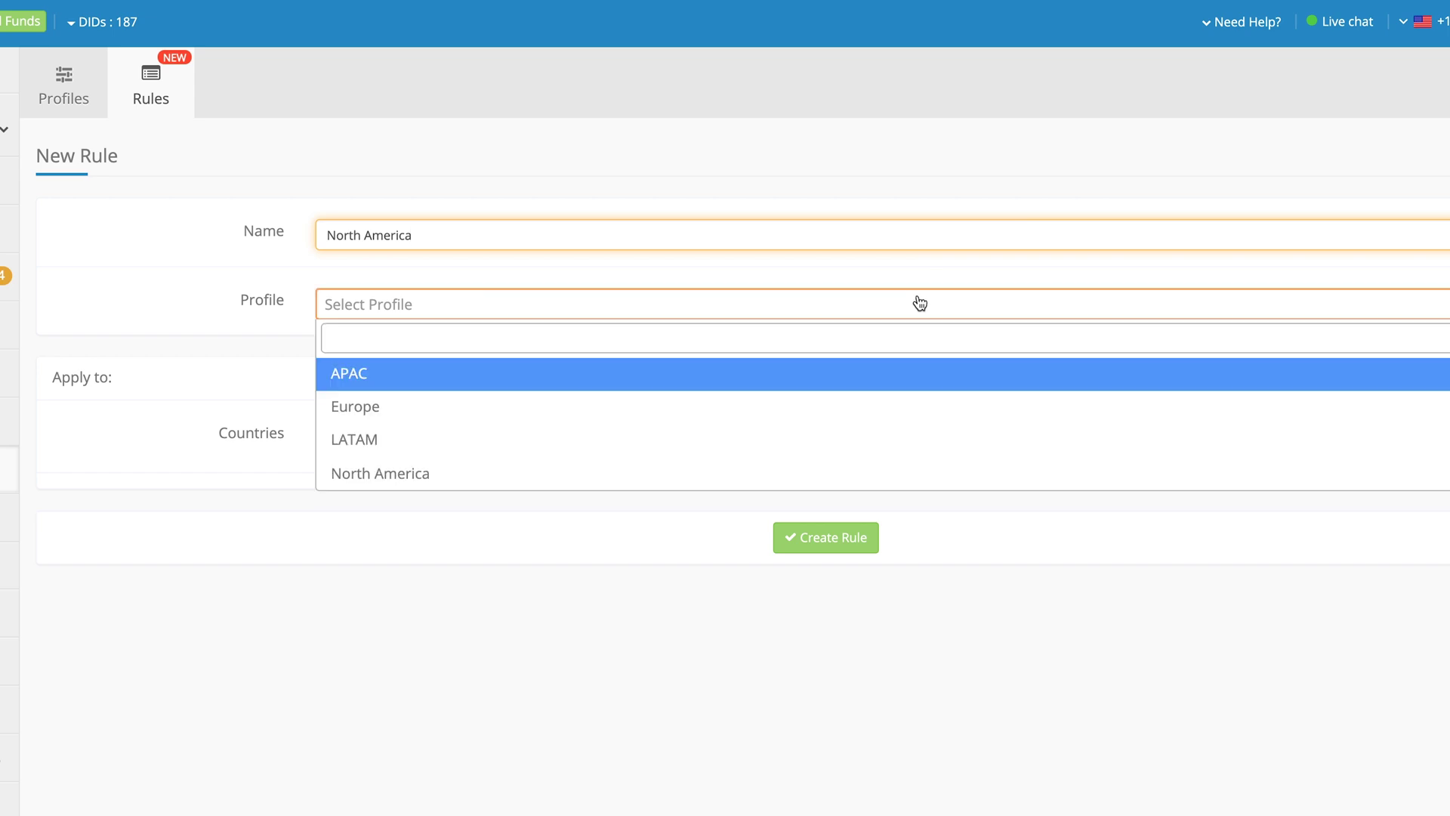
{"action": "left_click", "coordinate": [646, 473]}
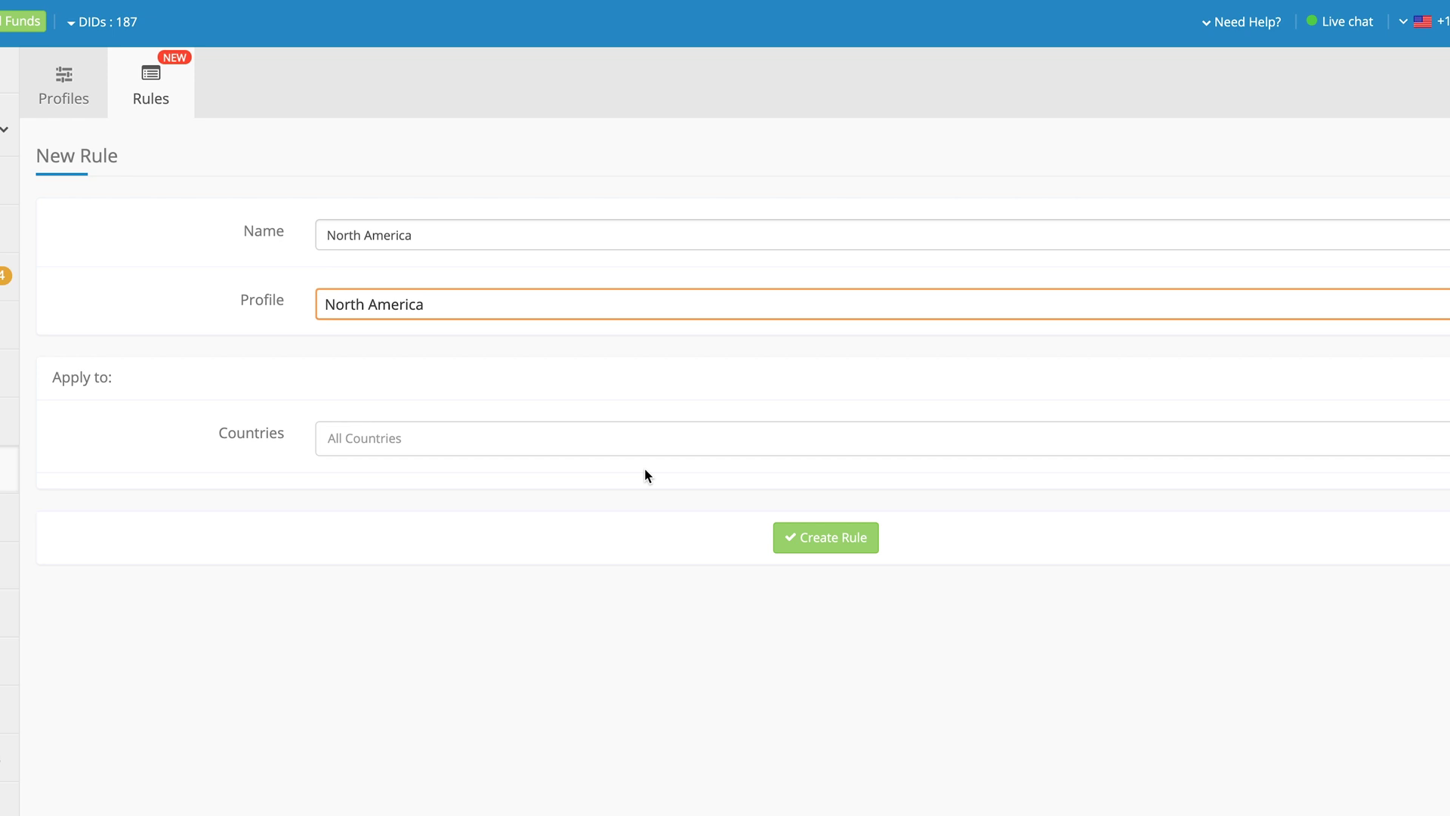
Step: Add Canada and United States to the rule's countries
{"action": "left_click", "coordinate": [598, 444]}
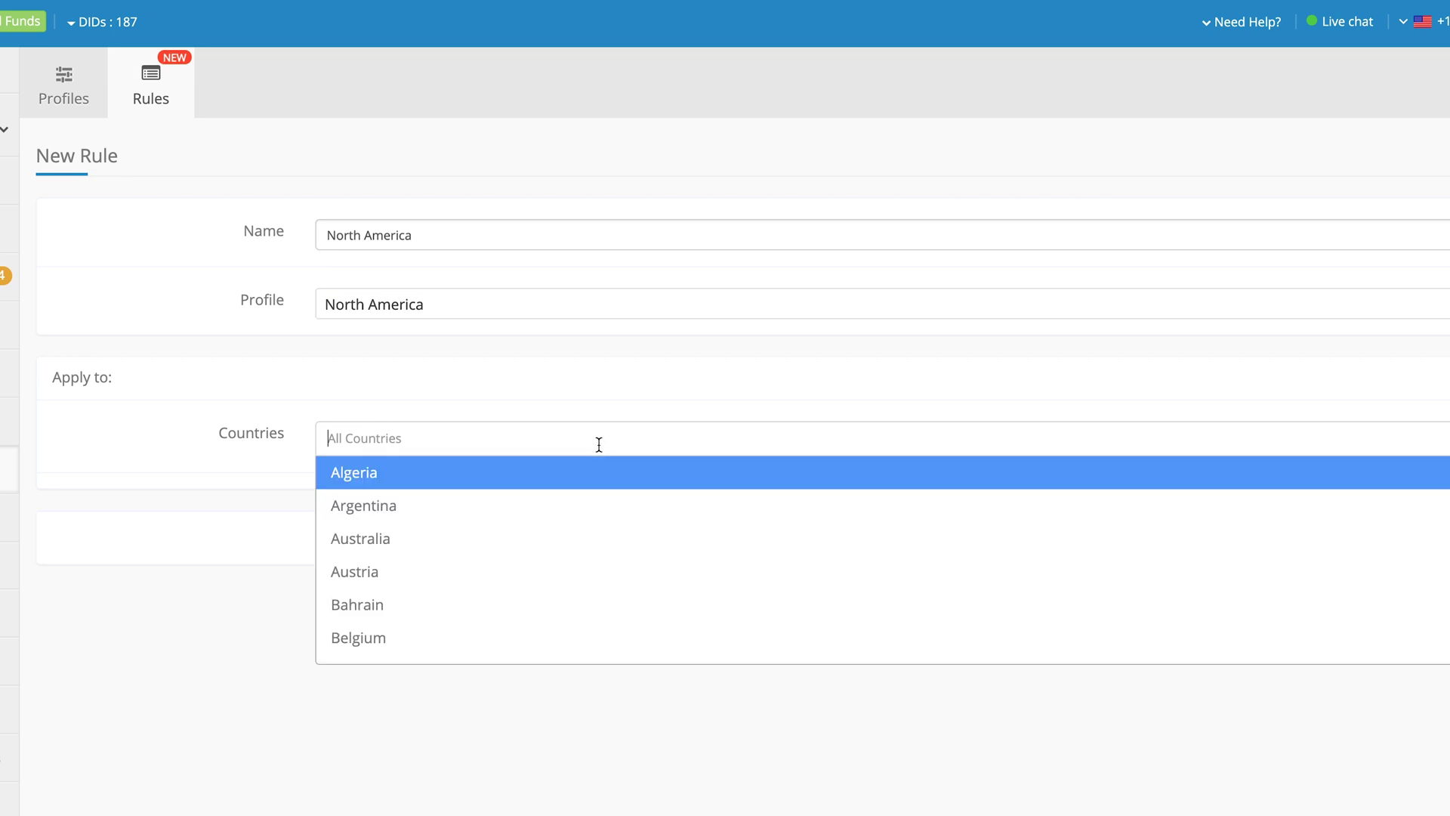
{"action": "type", "text": "Can"}
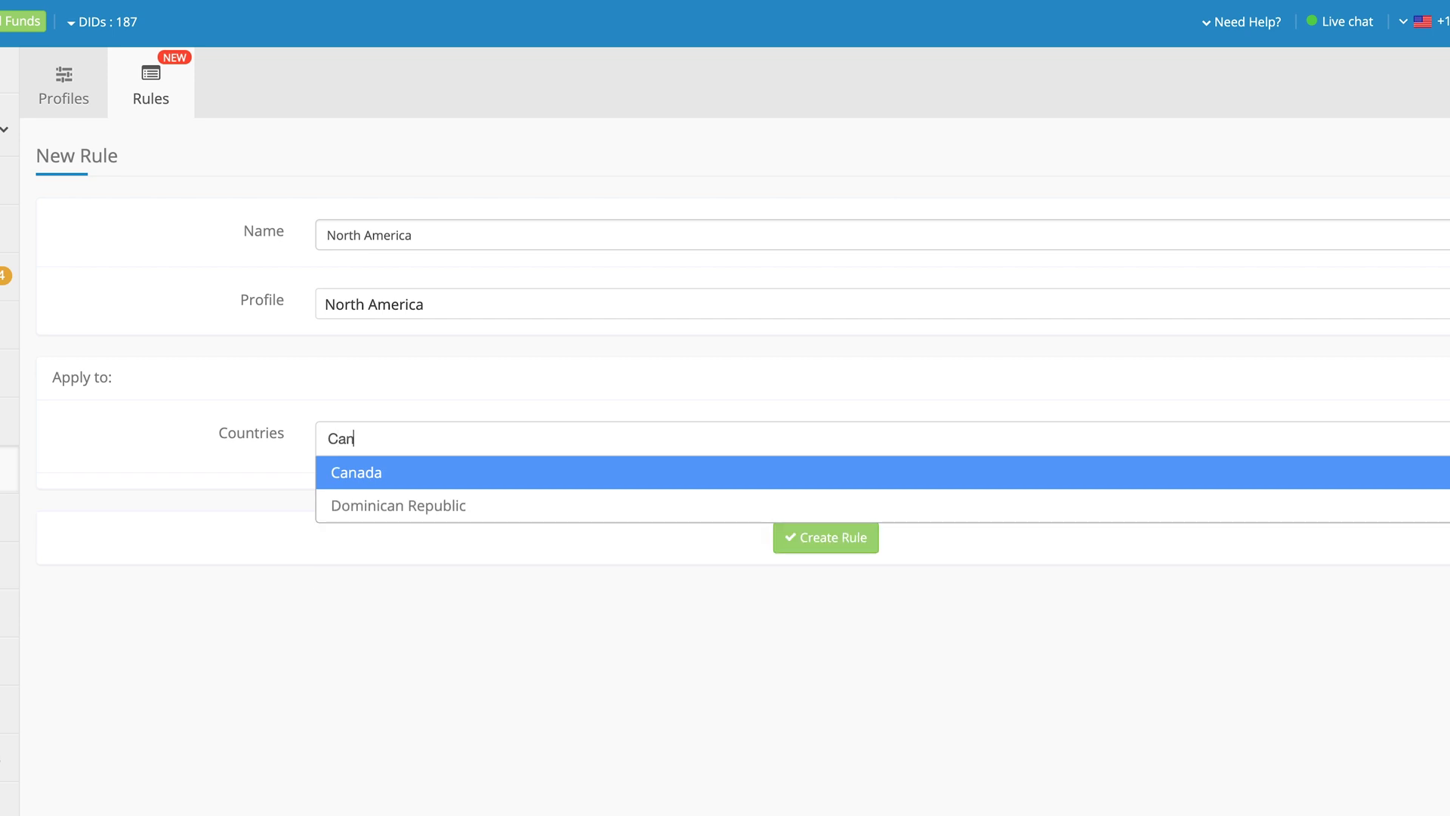
{"action": "left_click", "coordinate": [559, 474]}
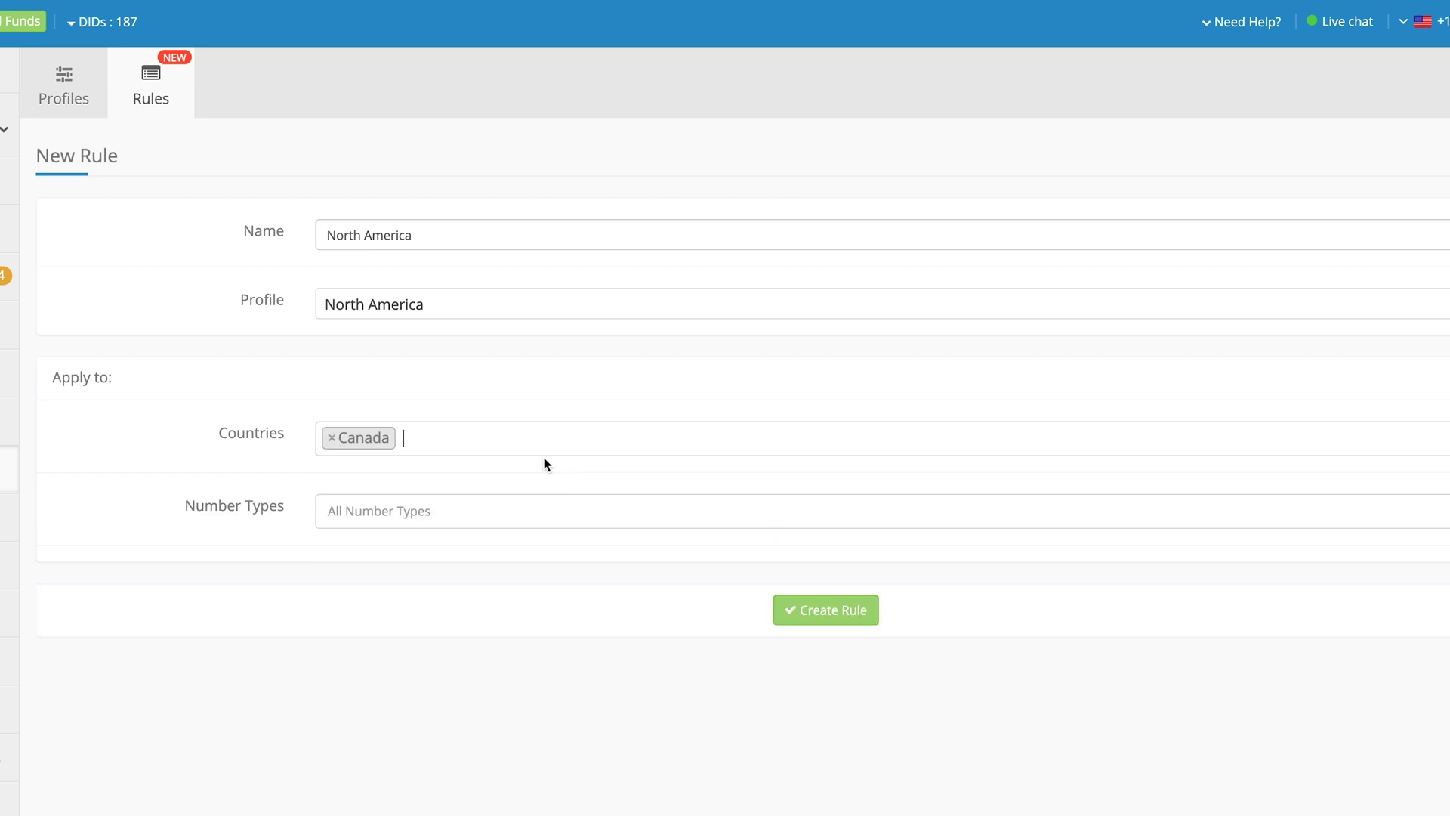
{"action": "left_click", "coordinate": [534, 446]}
{"action": "type", "text": "Unit"}
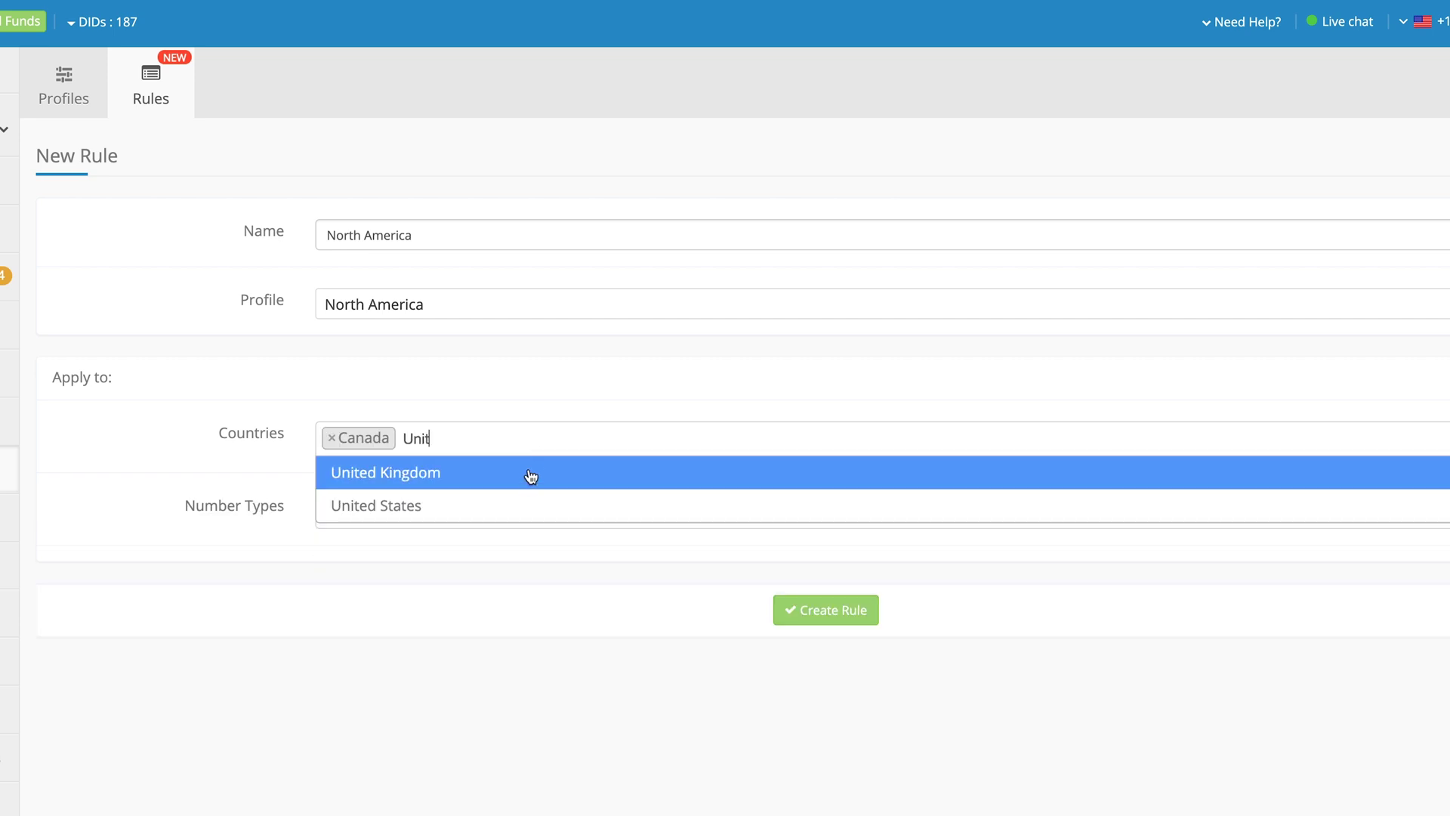
{"action": "left_click", "coordinate": [501, 505]}
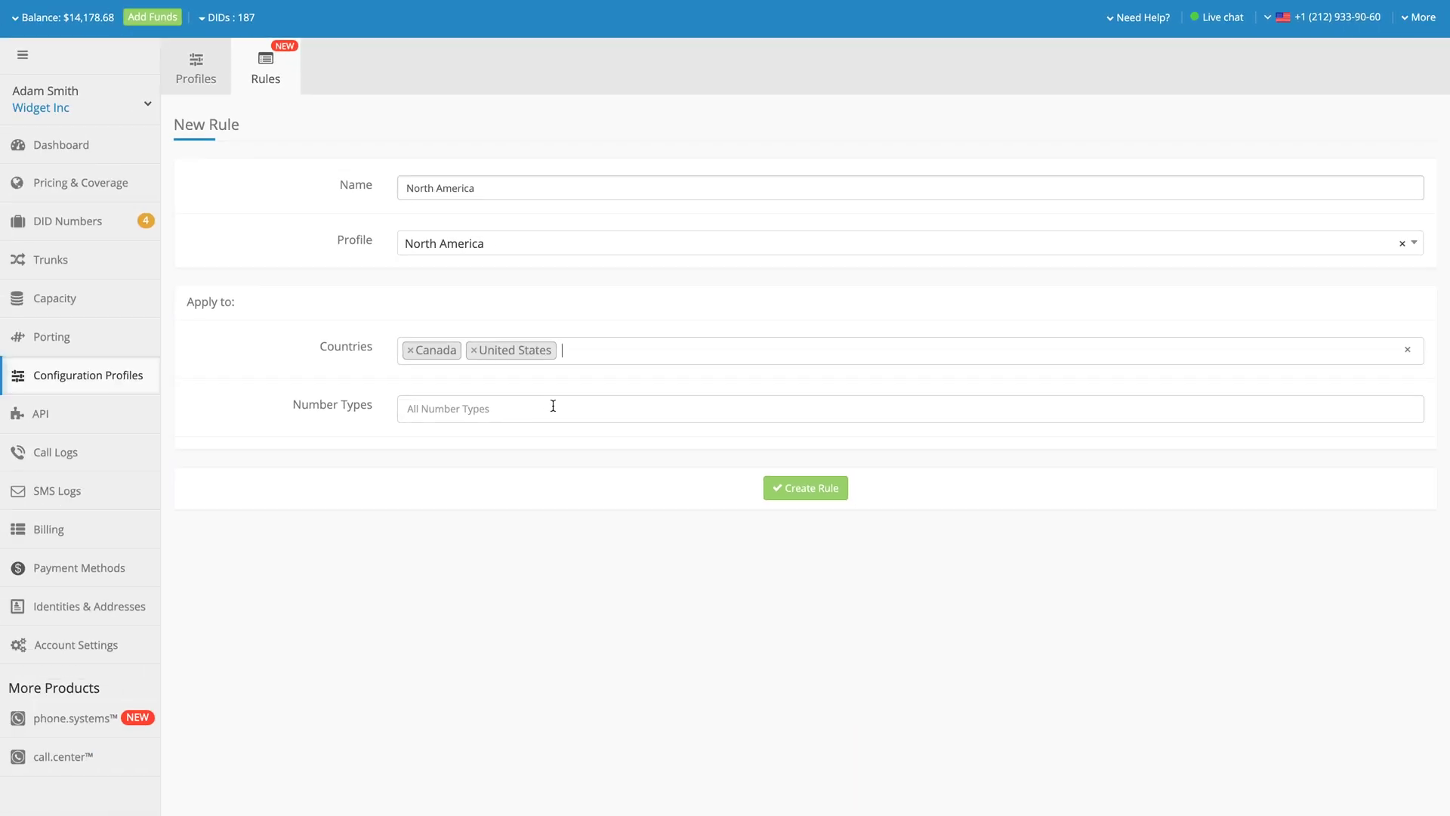
Step: Create the North America rule for Canada and United States
{"action": "left_click", "coordinate": [781, 488]}
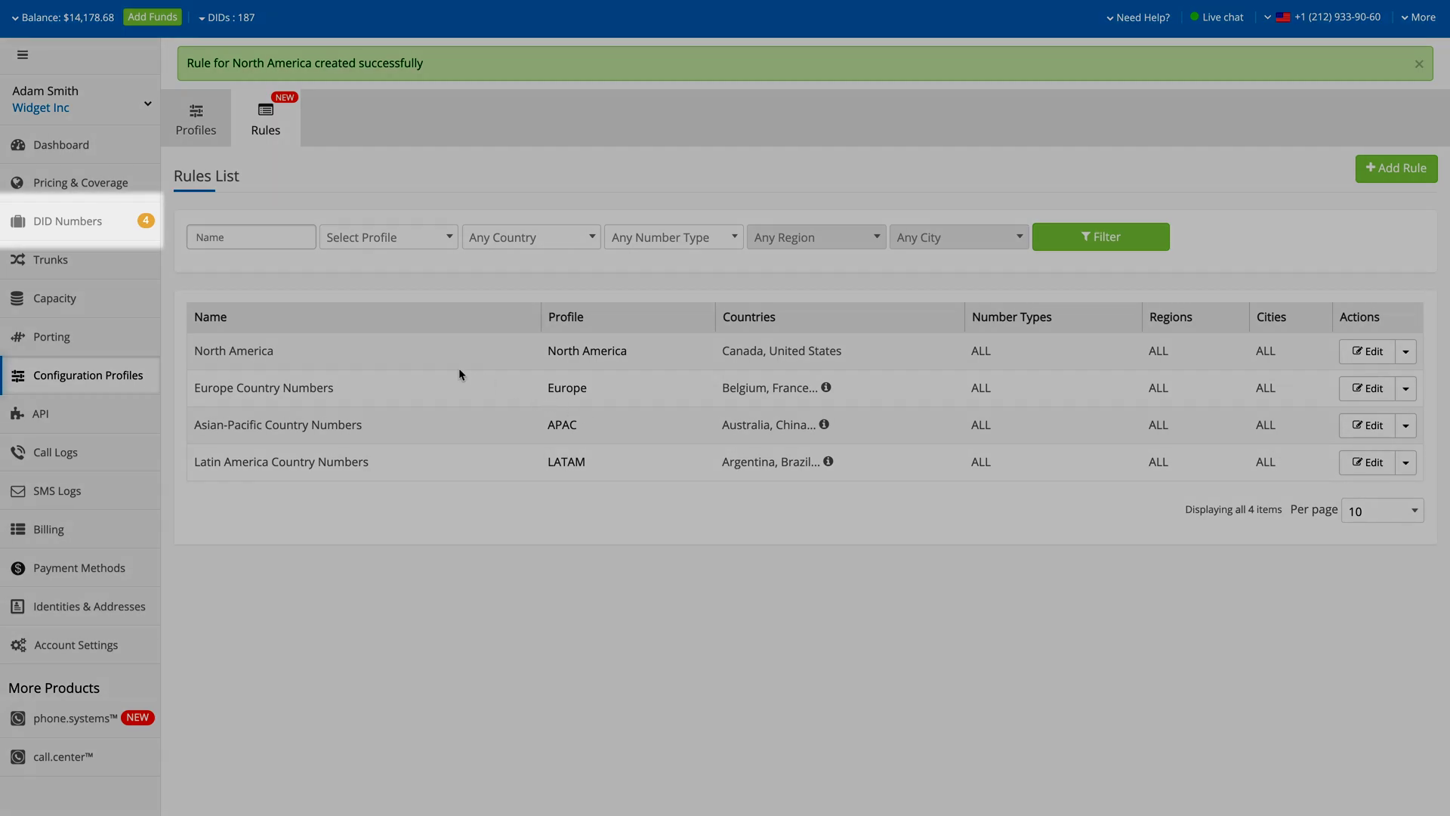
Step: In DID Numbers, select the three Los Angeles numbers and the Long Beach number for a batch action
{"action": "left_click", "coordinate": [73, 227]}
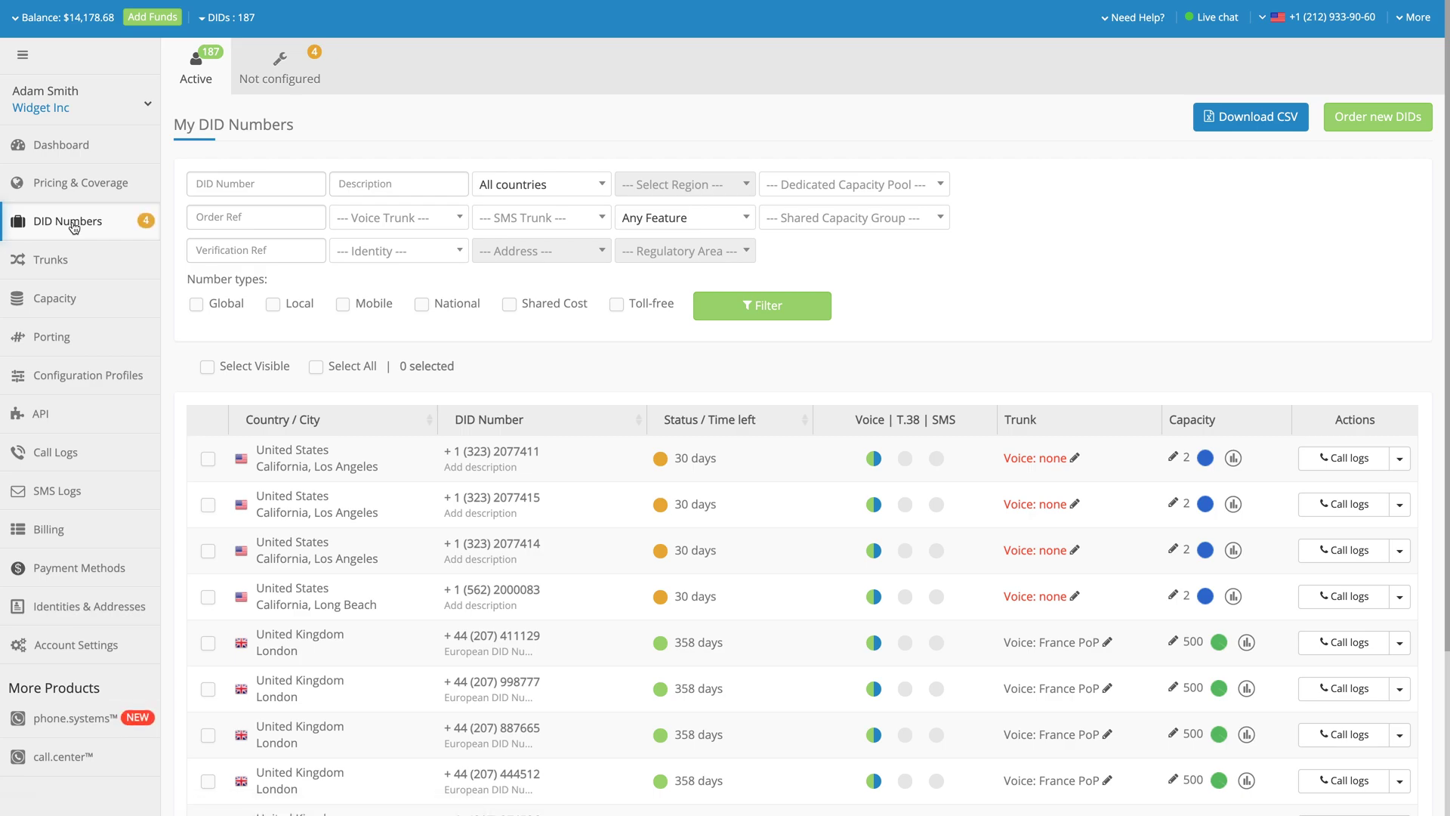
{"action": "left_click", "coordinate": [207, 460]}
{"action": "left_click", "coordinate": [208, 505]}
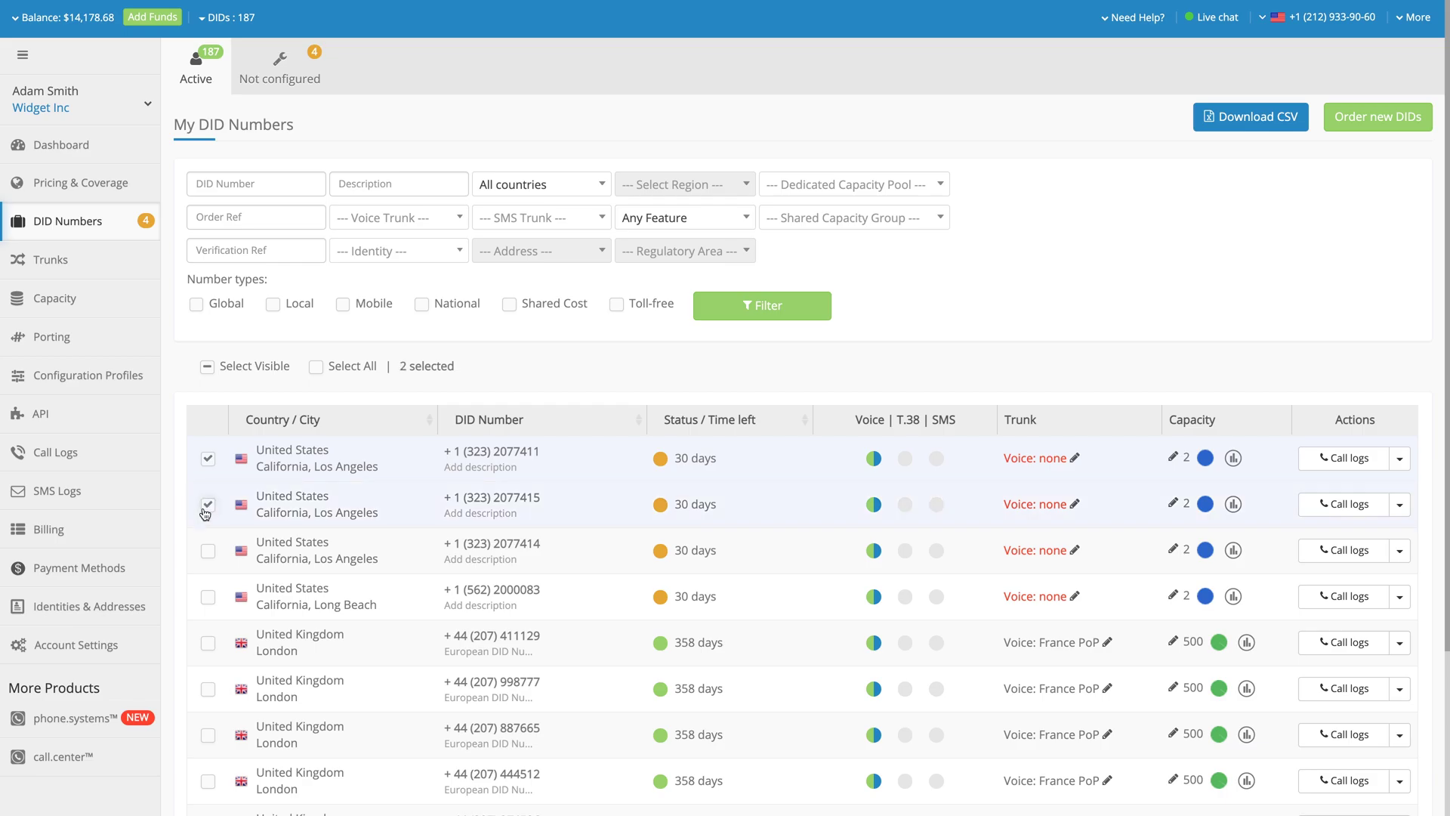
{"action": "left_click", "coordinate": [209, 553]}
{"action": "left_click", "coordinate": [205, 596]}
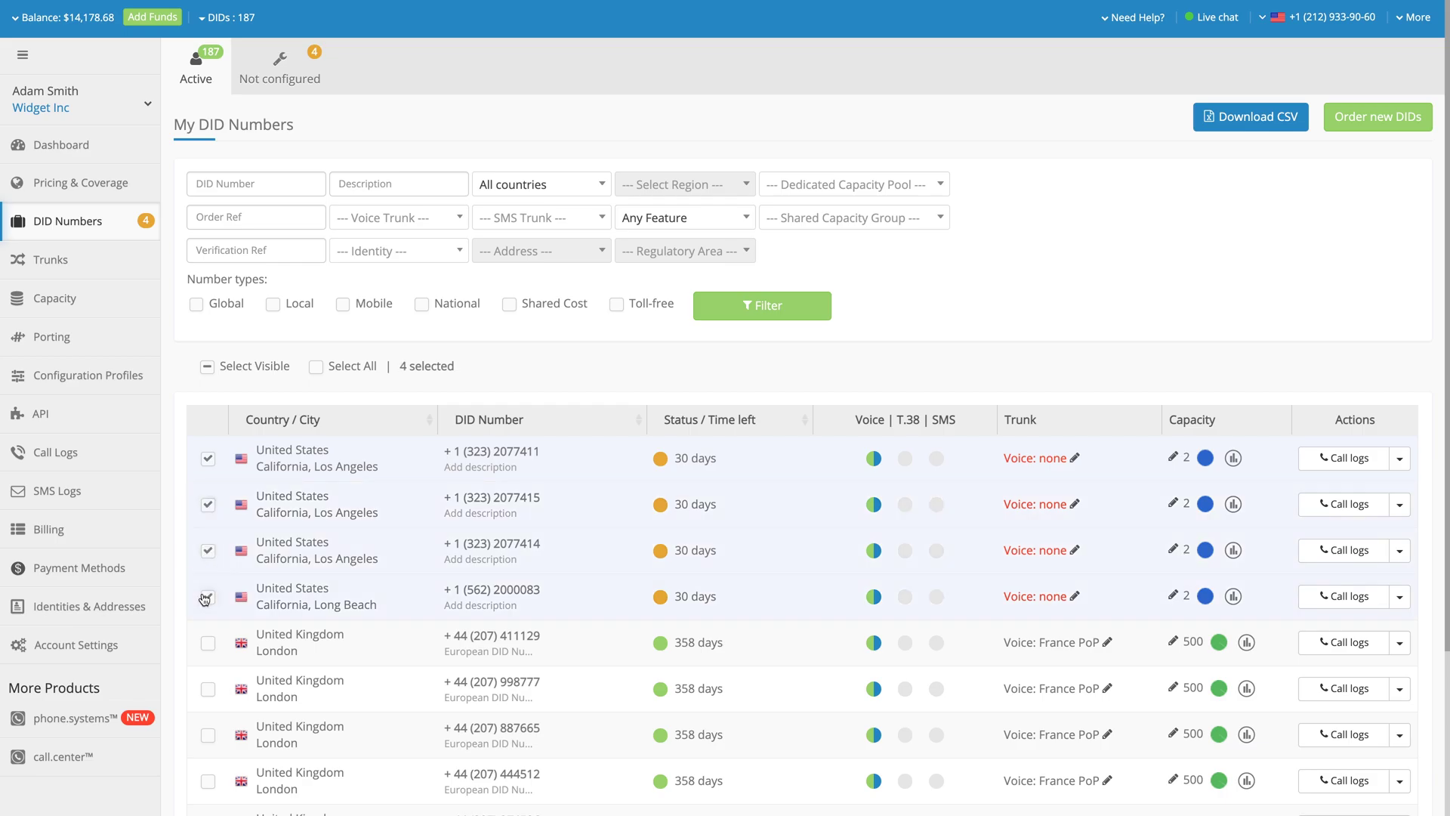
{"action": "scroll", "coordinate": [204, 597], "scroll_direction": "down", "scroll_amount": 3}
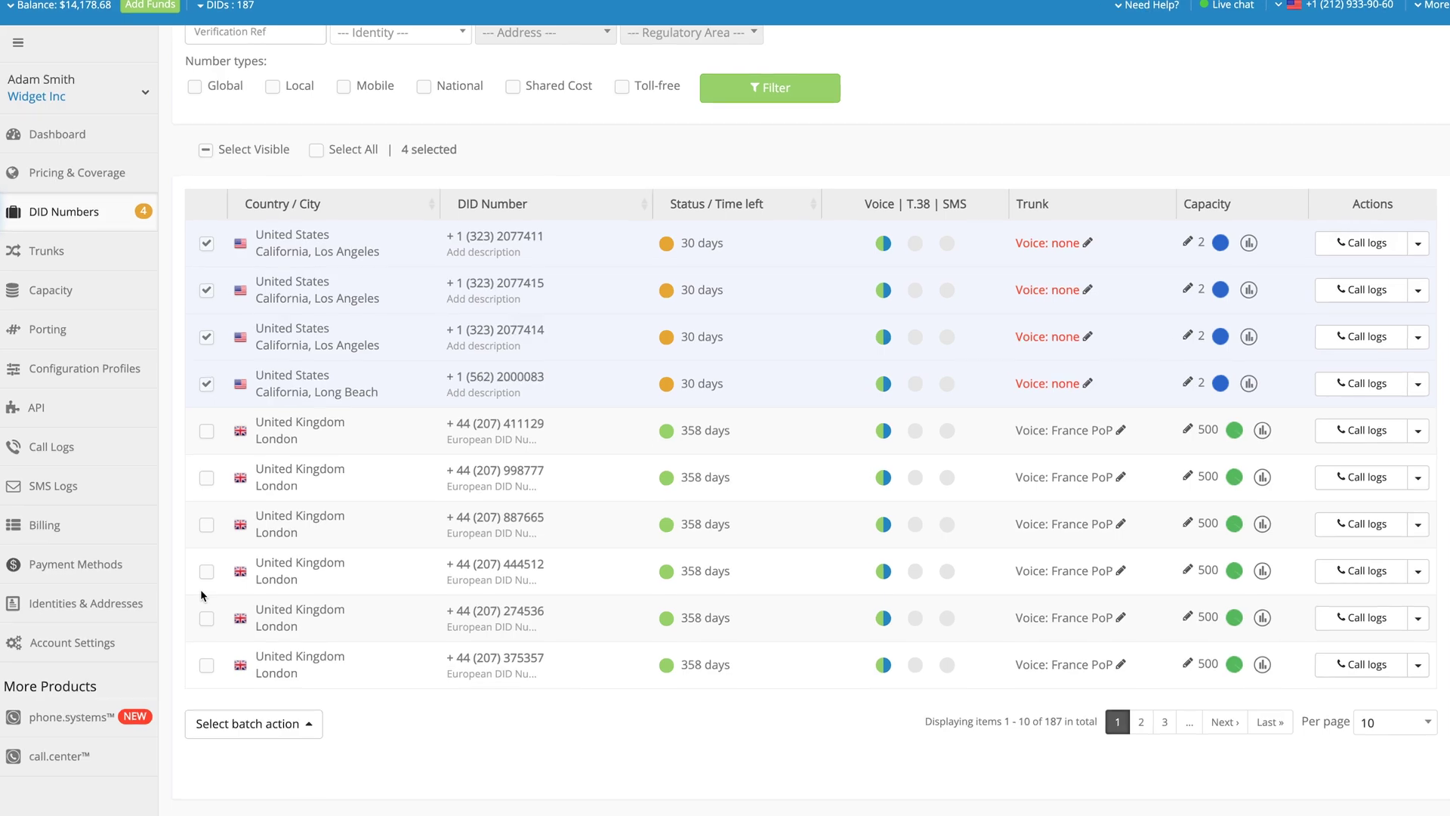
{"action": "left_click", "coordinate": [185, 709]}
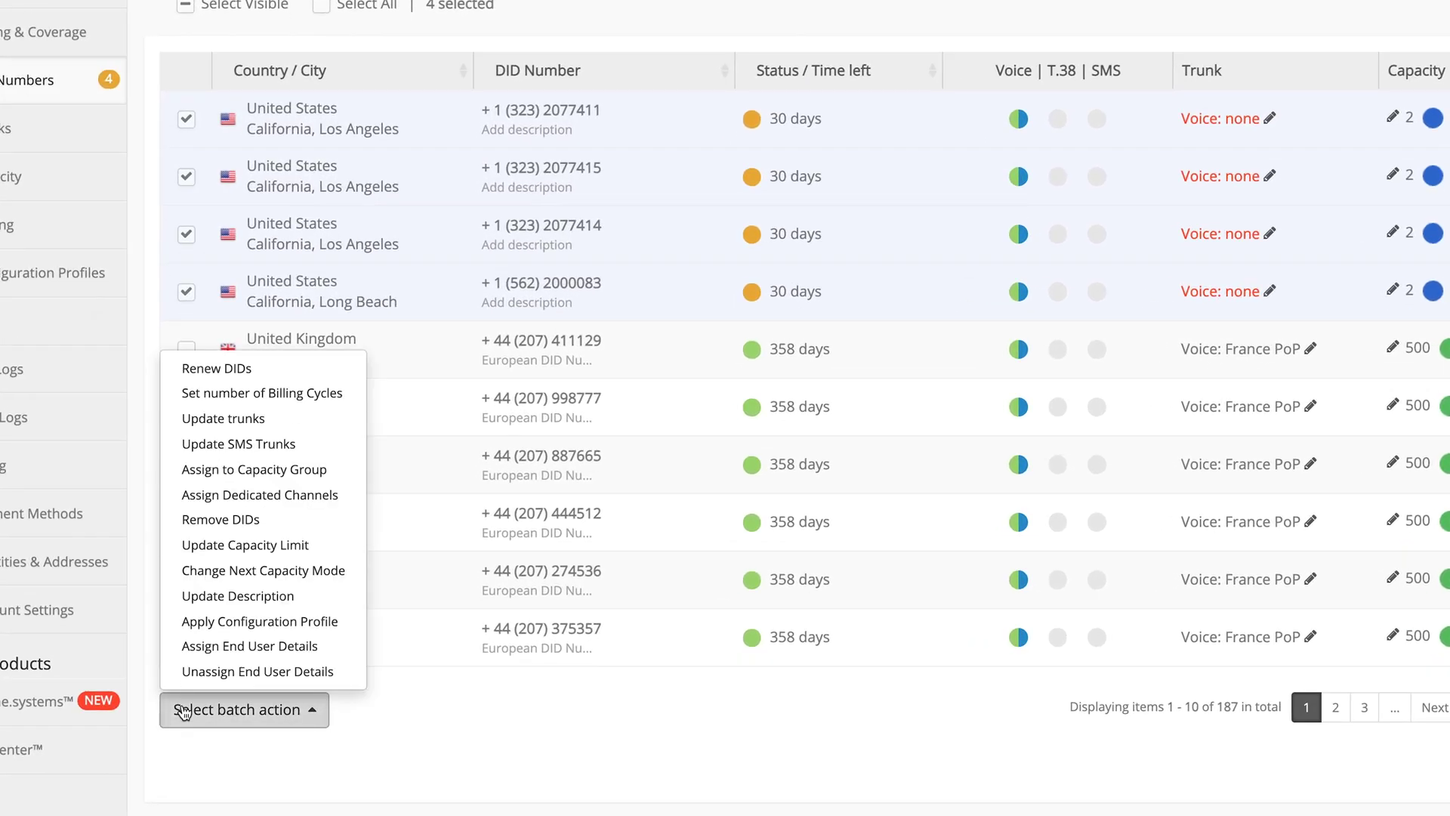
Step: Batch-apply the North America configuration profile to the four selected numbers and submit
{"action": "left_click", "coordinate": [250, 620]}
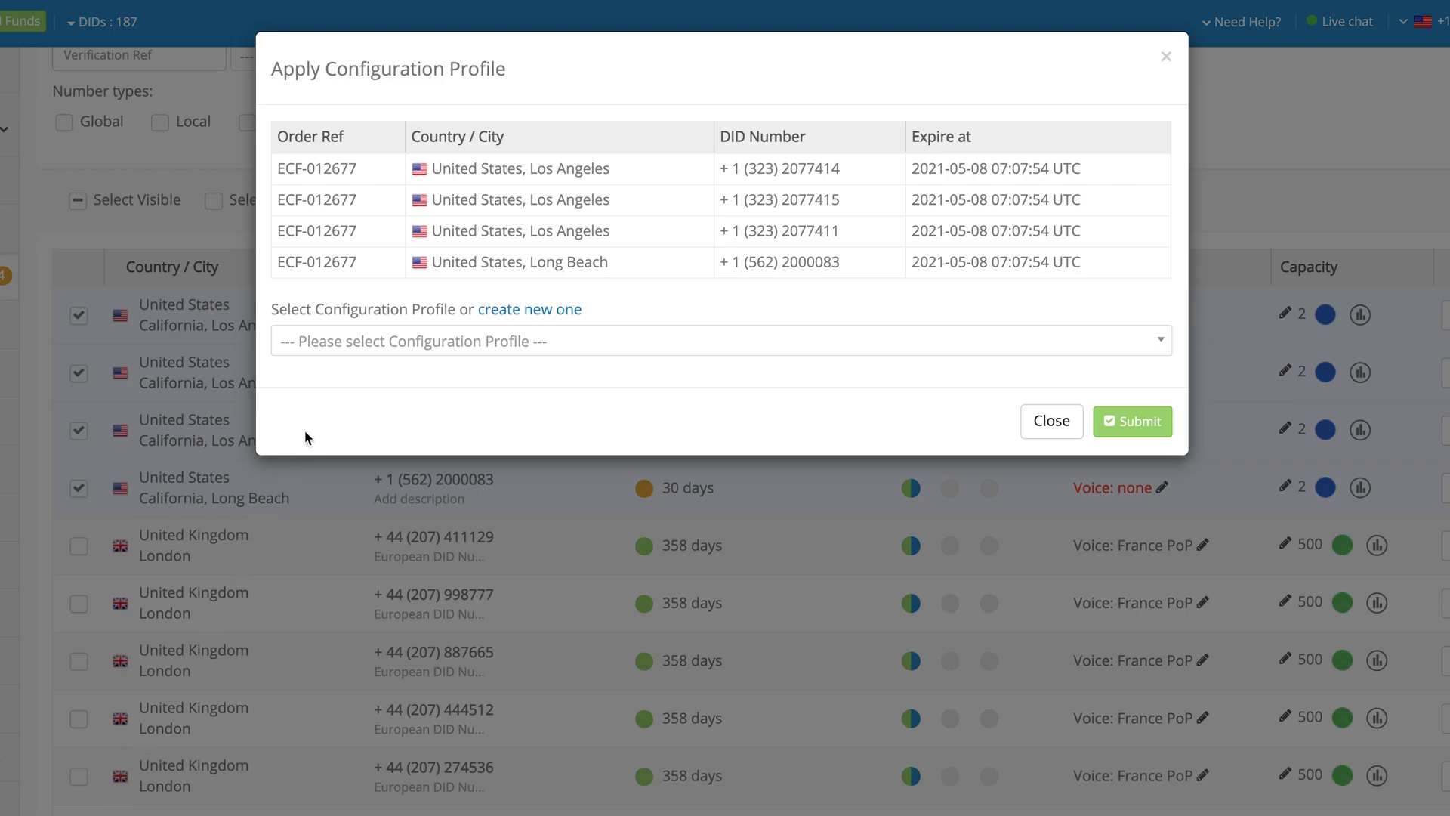
{"action": "left_click", "coordinate": [341, 353]}
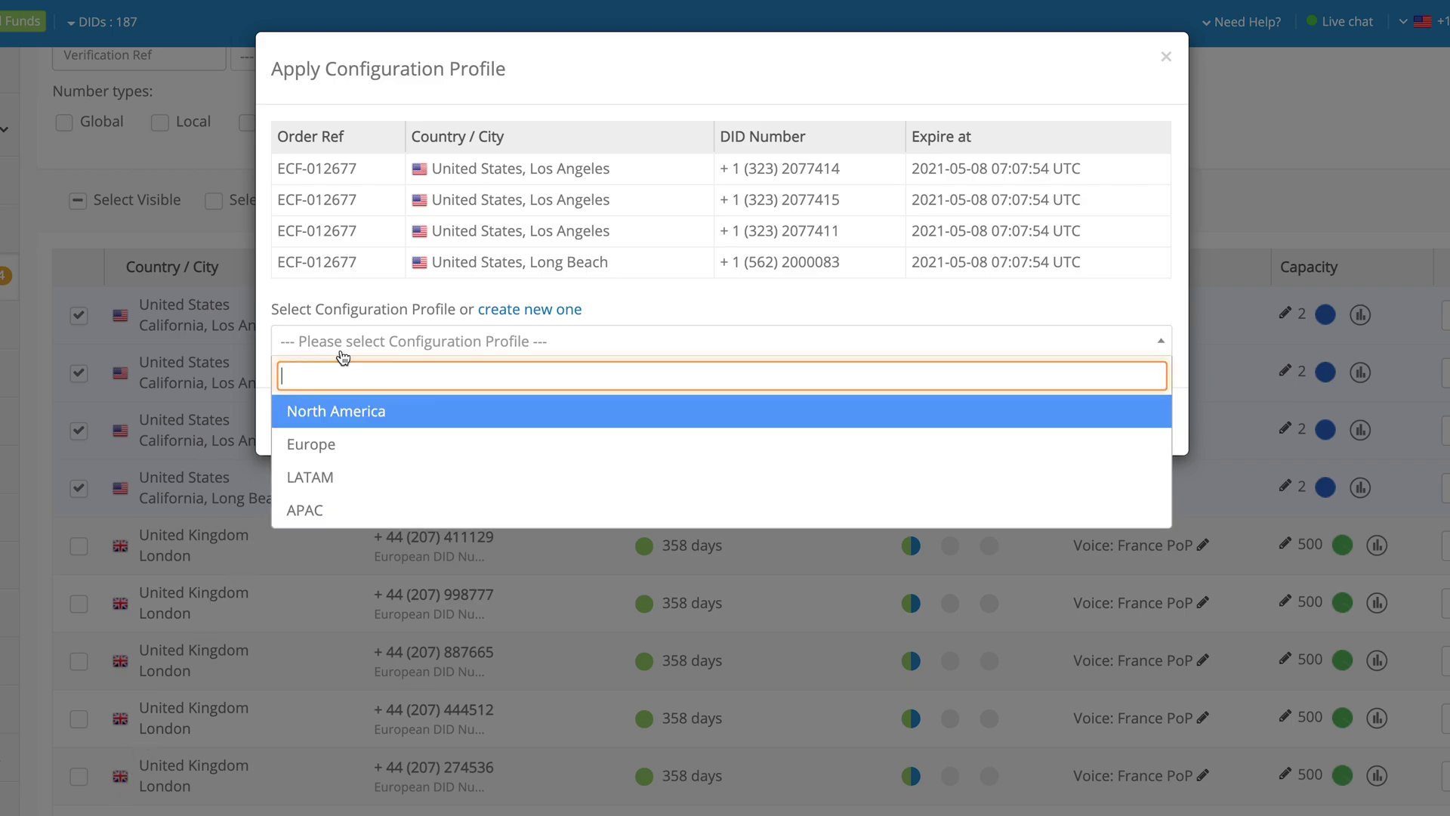
{"action": "left_click", "coordinate": [382, 408]}
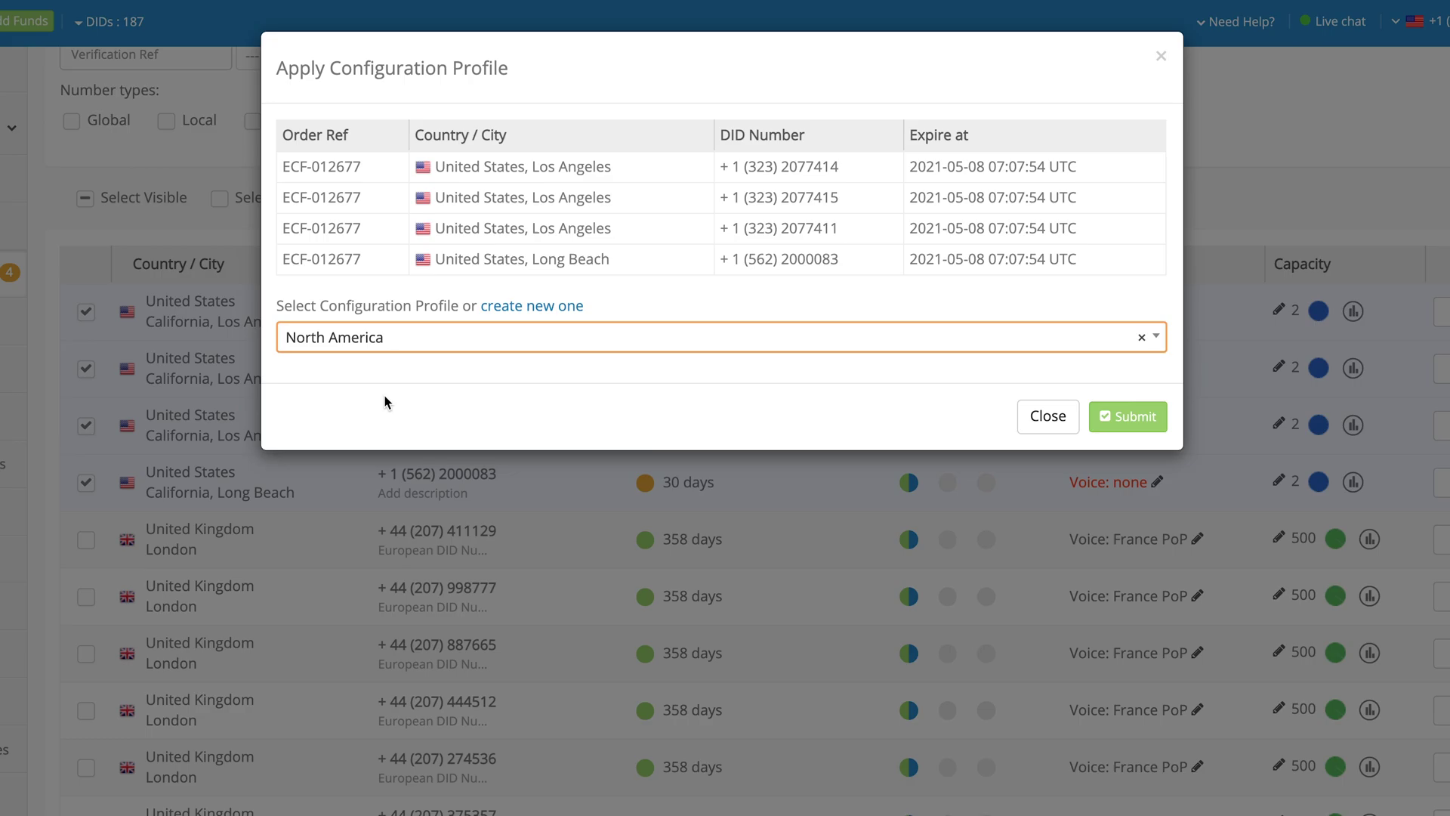
{"action": "left_click", "coordinate": [1051, 336]}
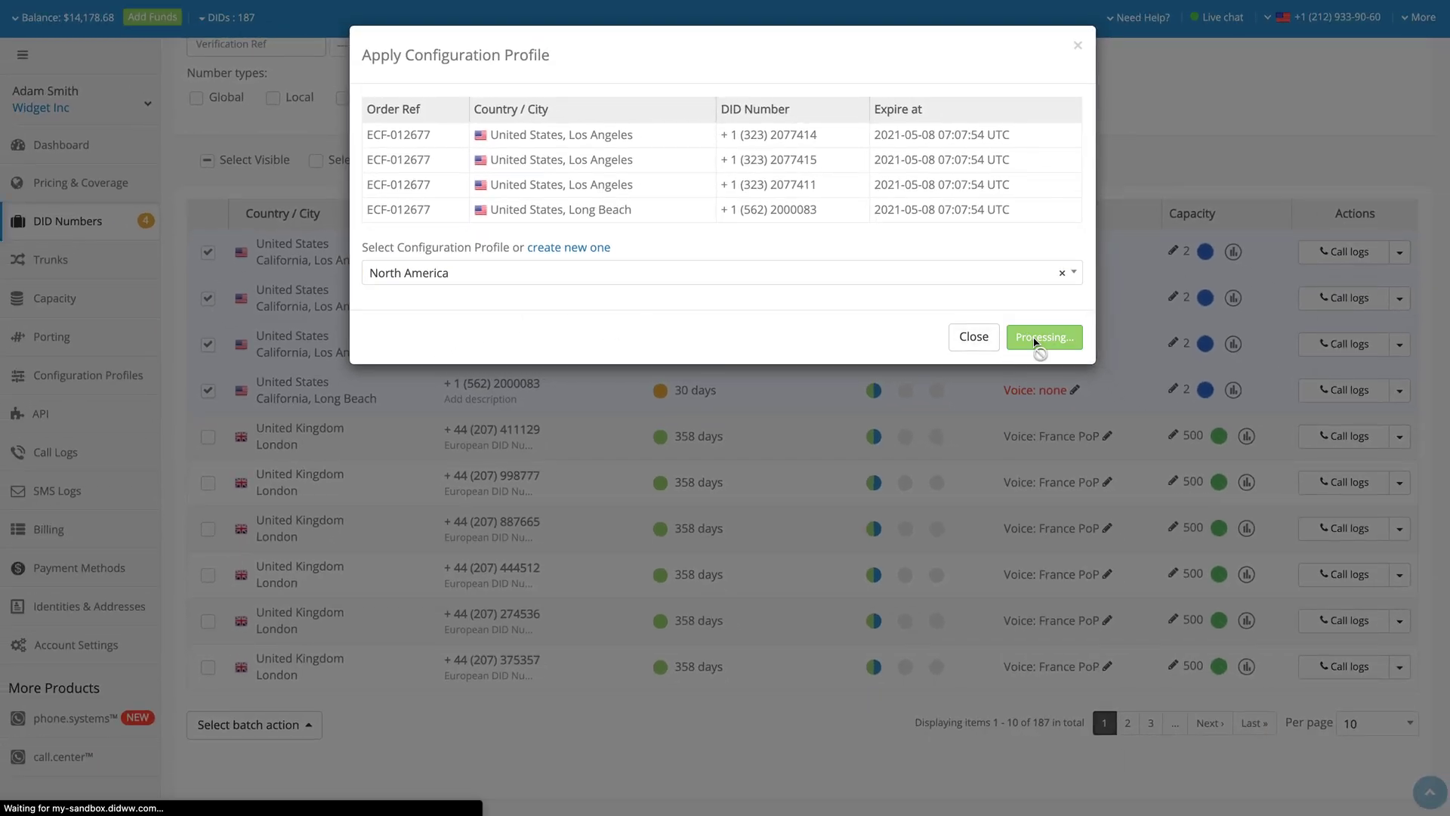